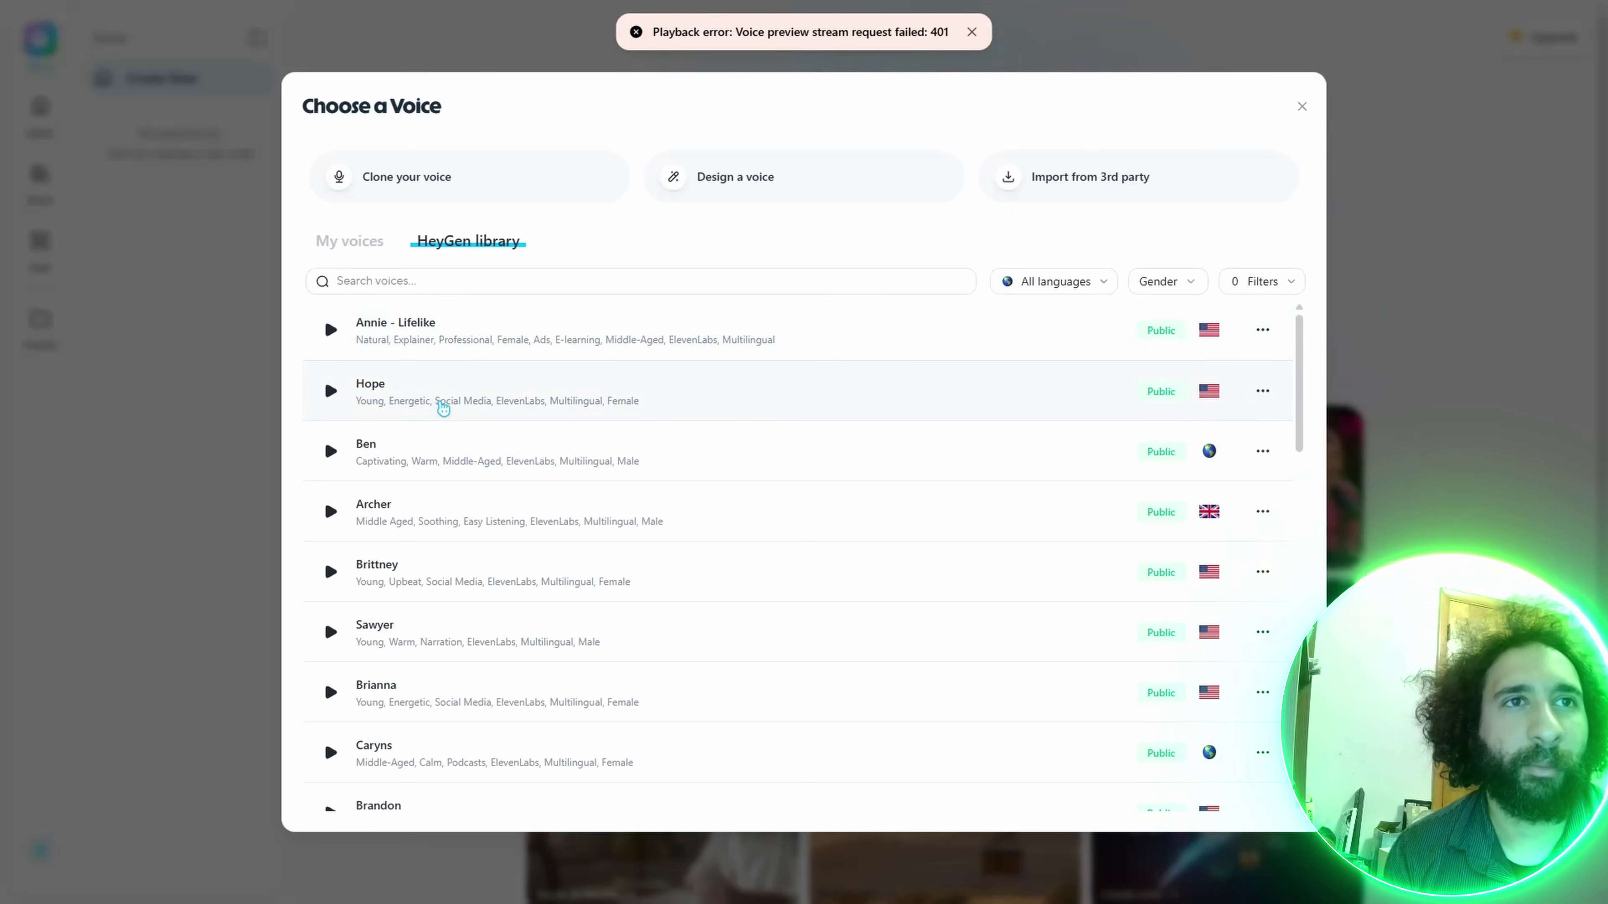
Select the Hope voice for the video and start creating an avatar by cloning a real person.
click(443, 409)
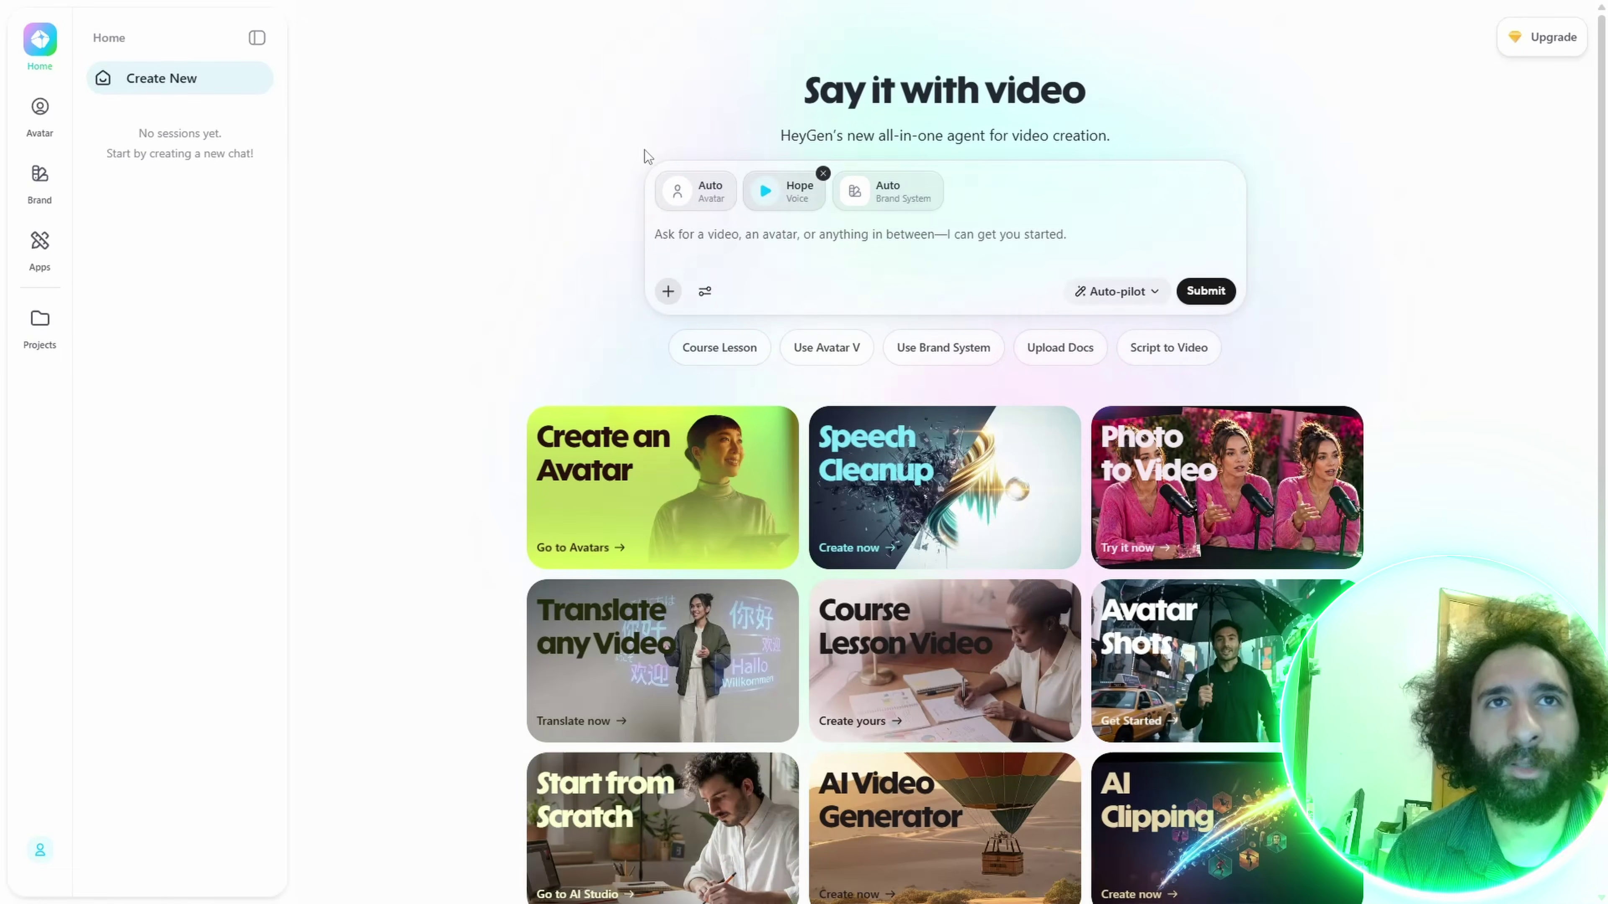
click(683, 189)
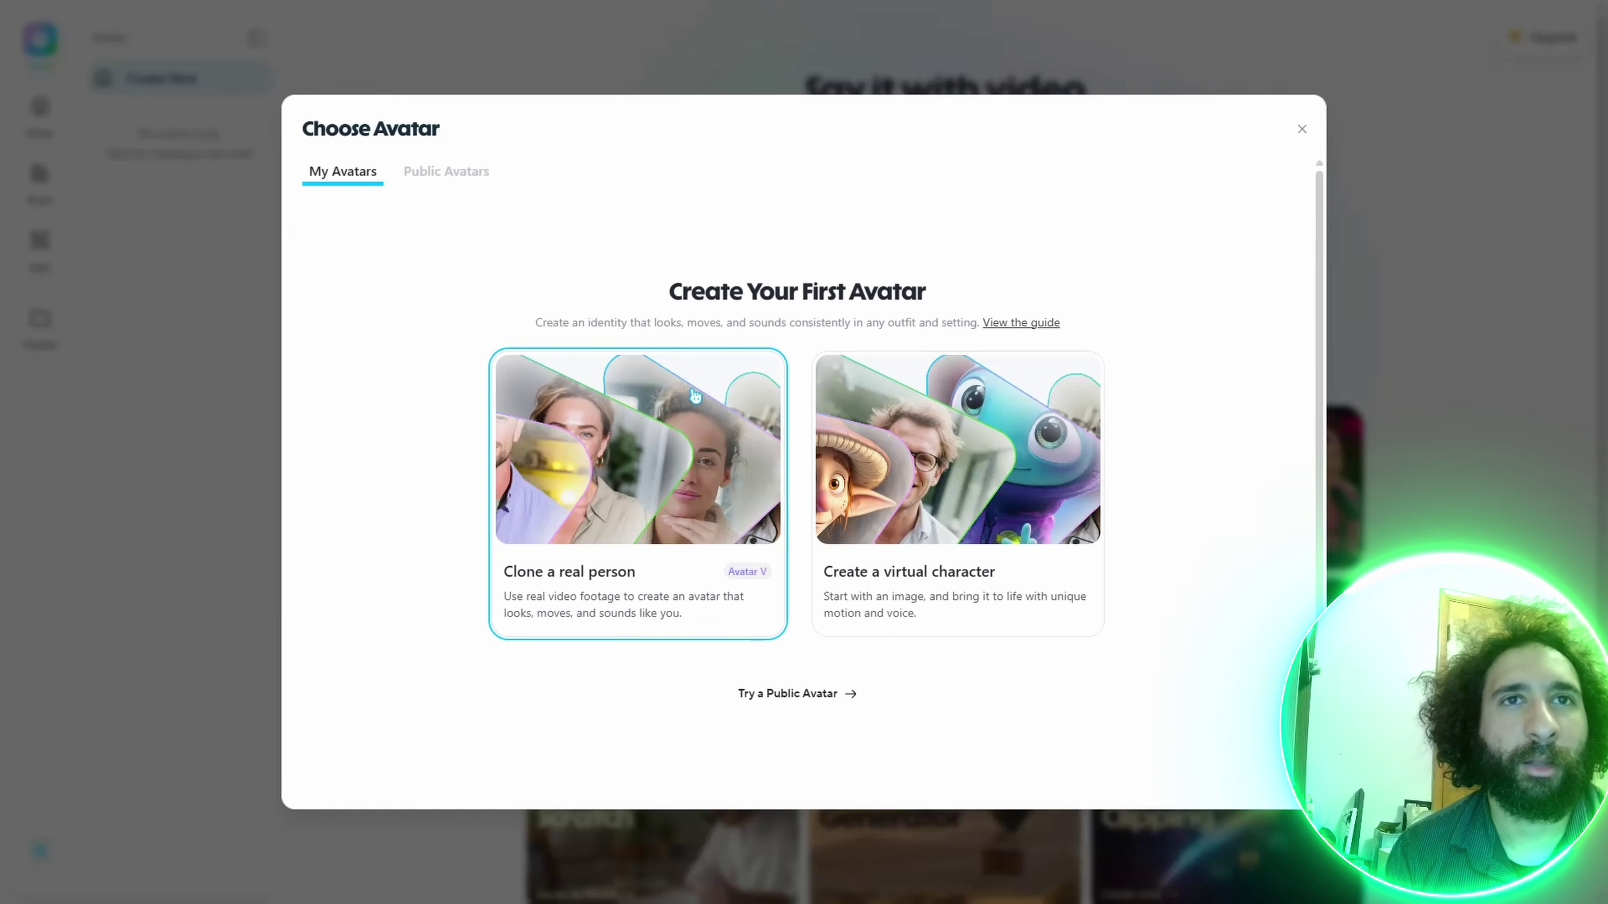
click(694, 396)
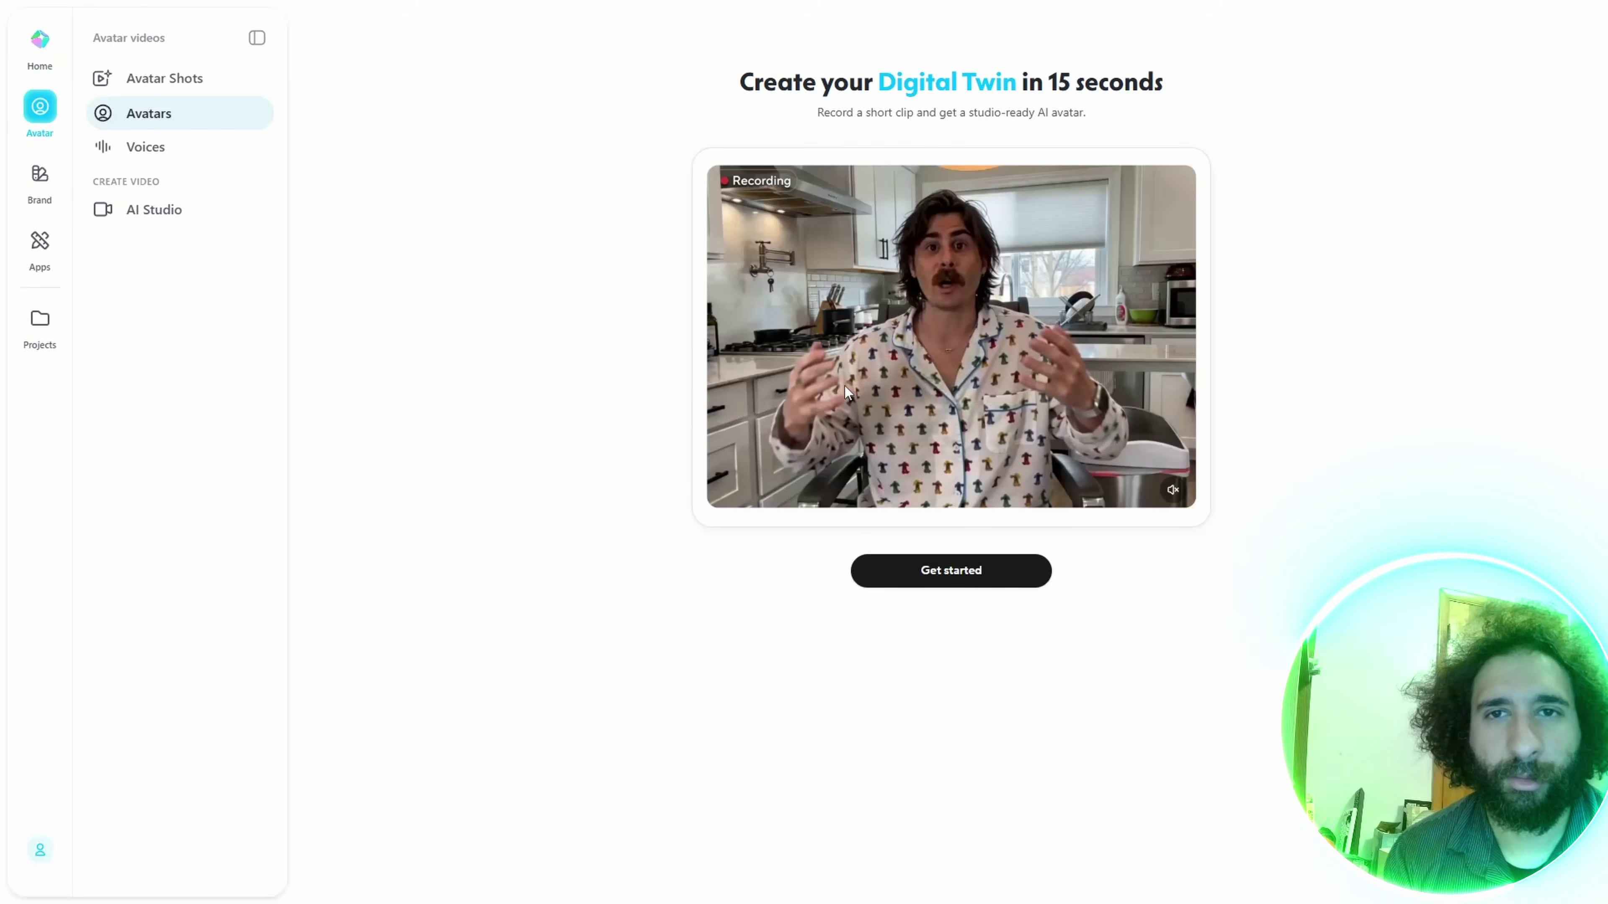
click(975, 582)
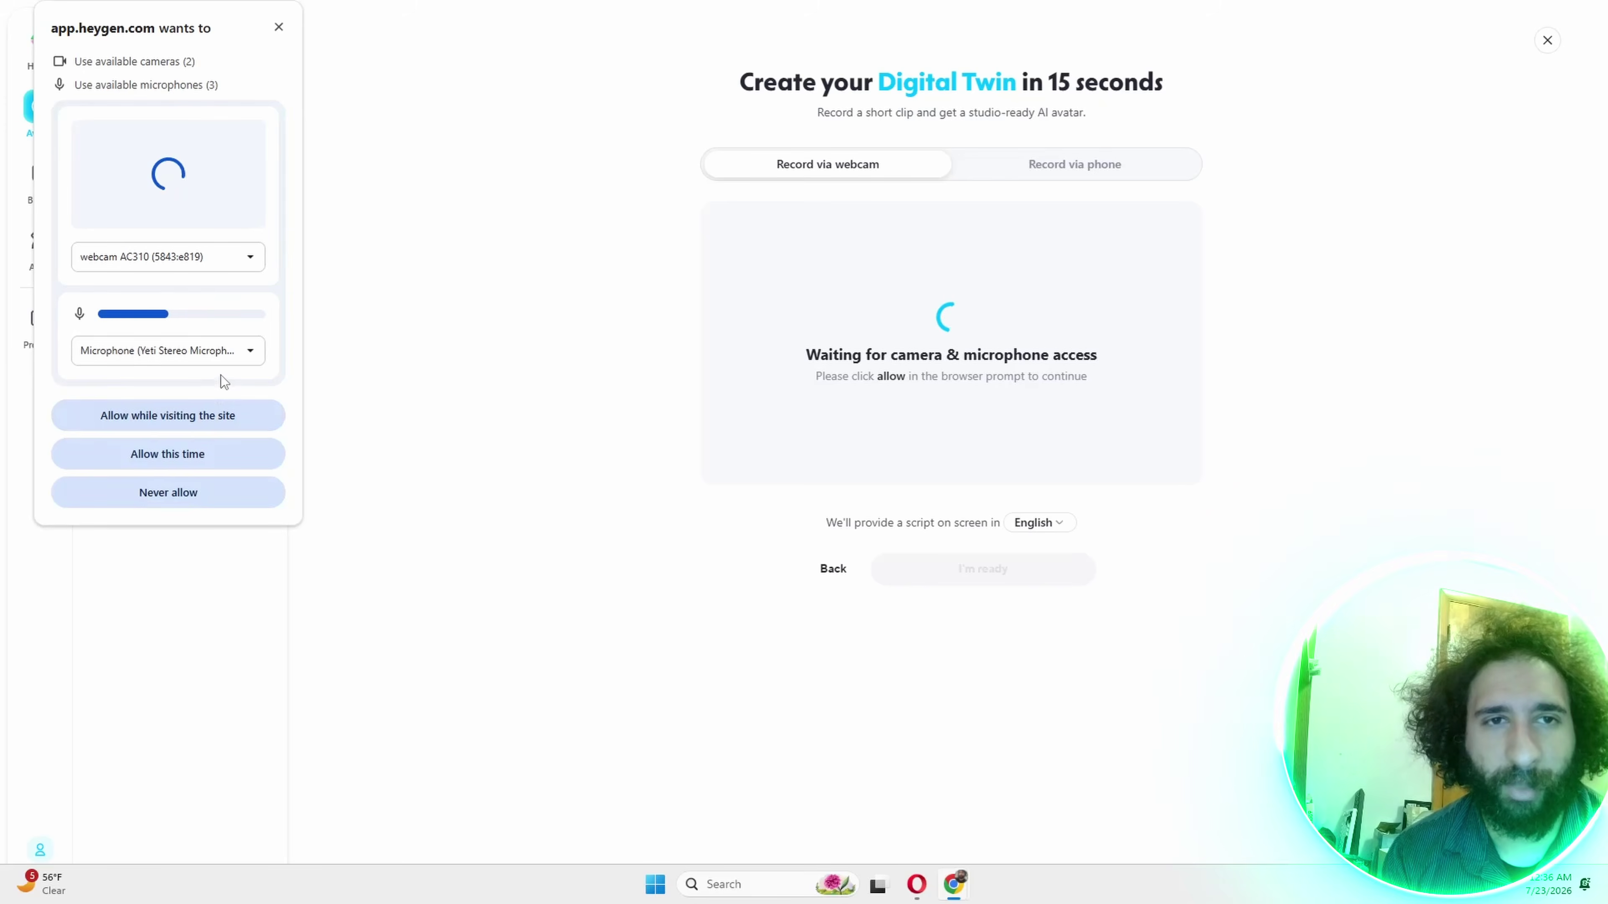
click(229, 358)
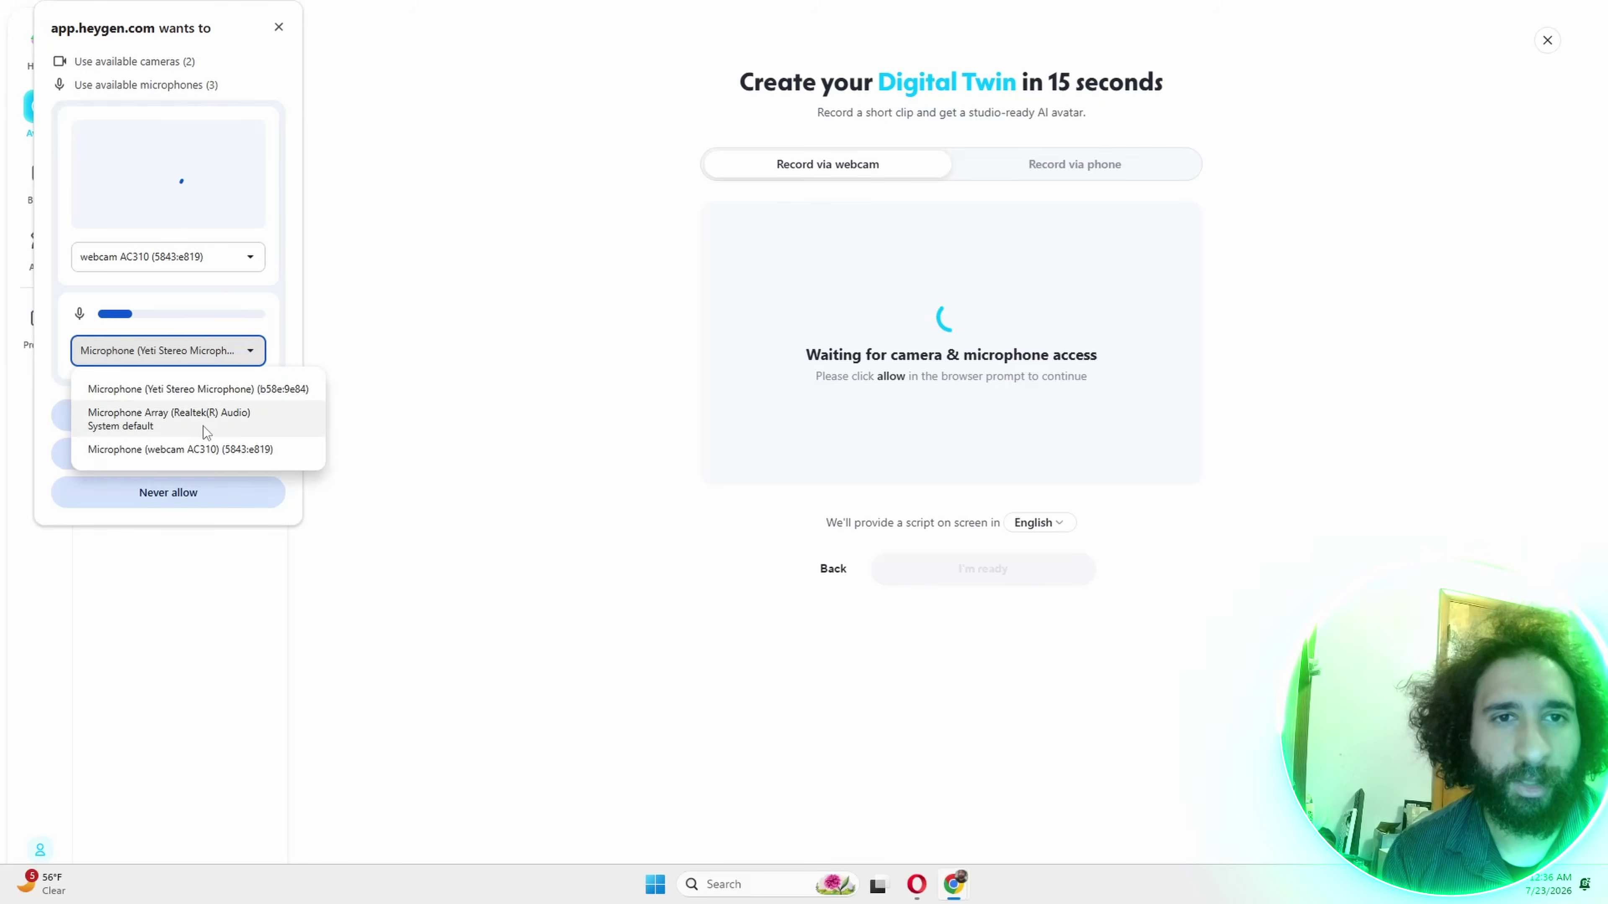
click(372, 381)
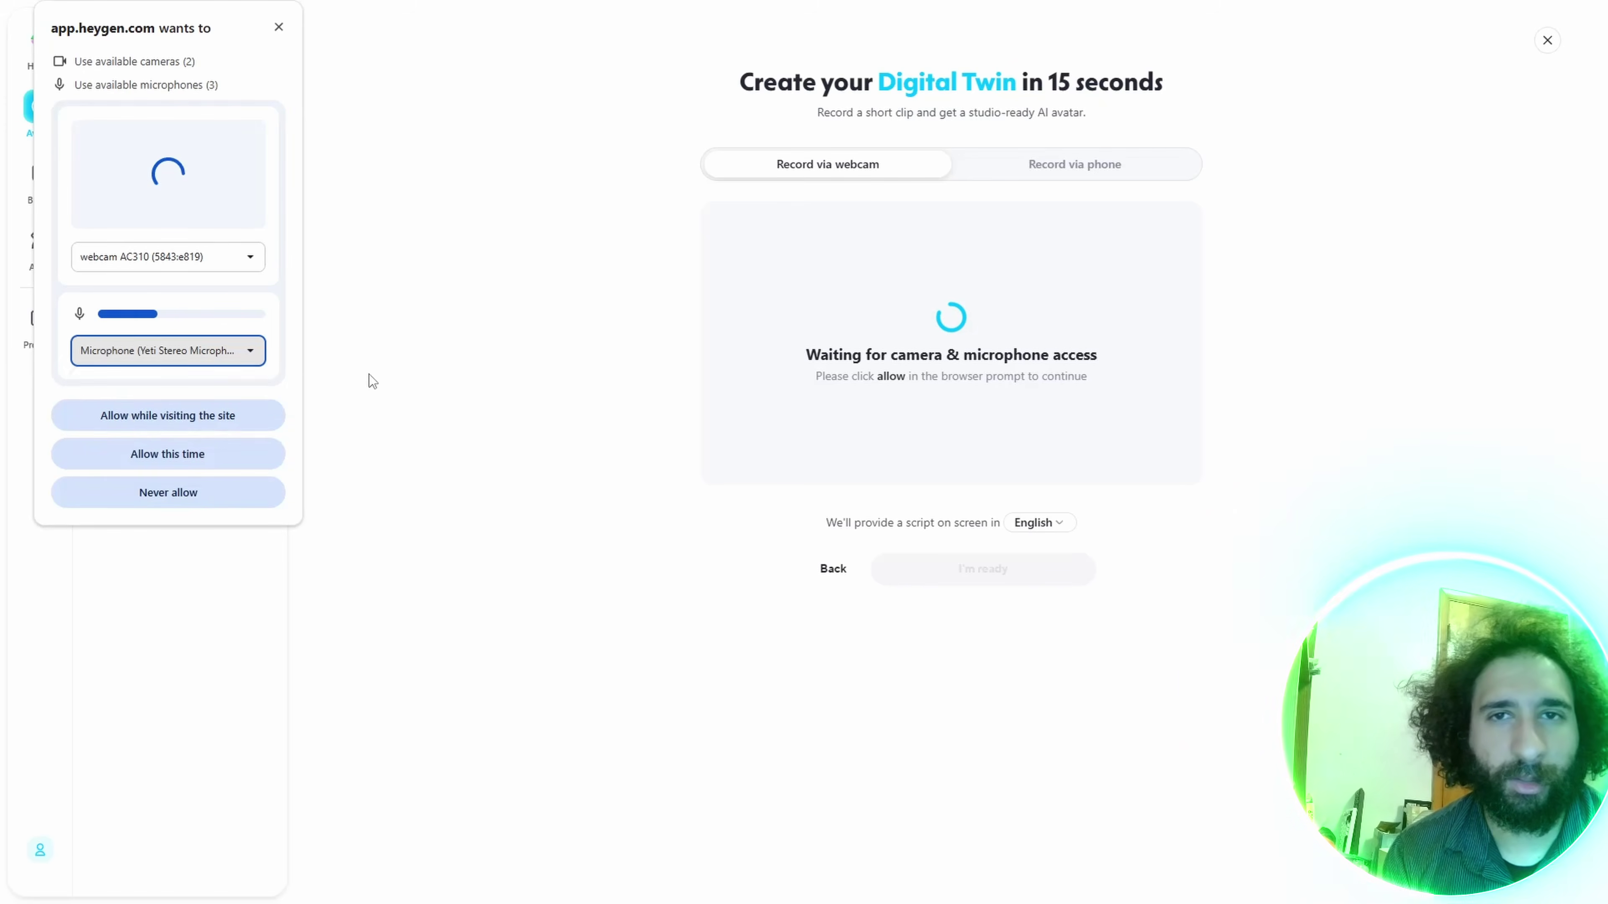
click(1025, 177)
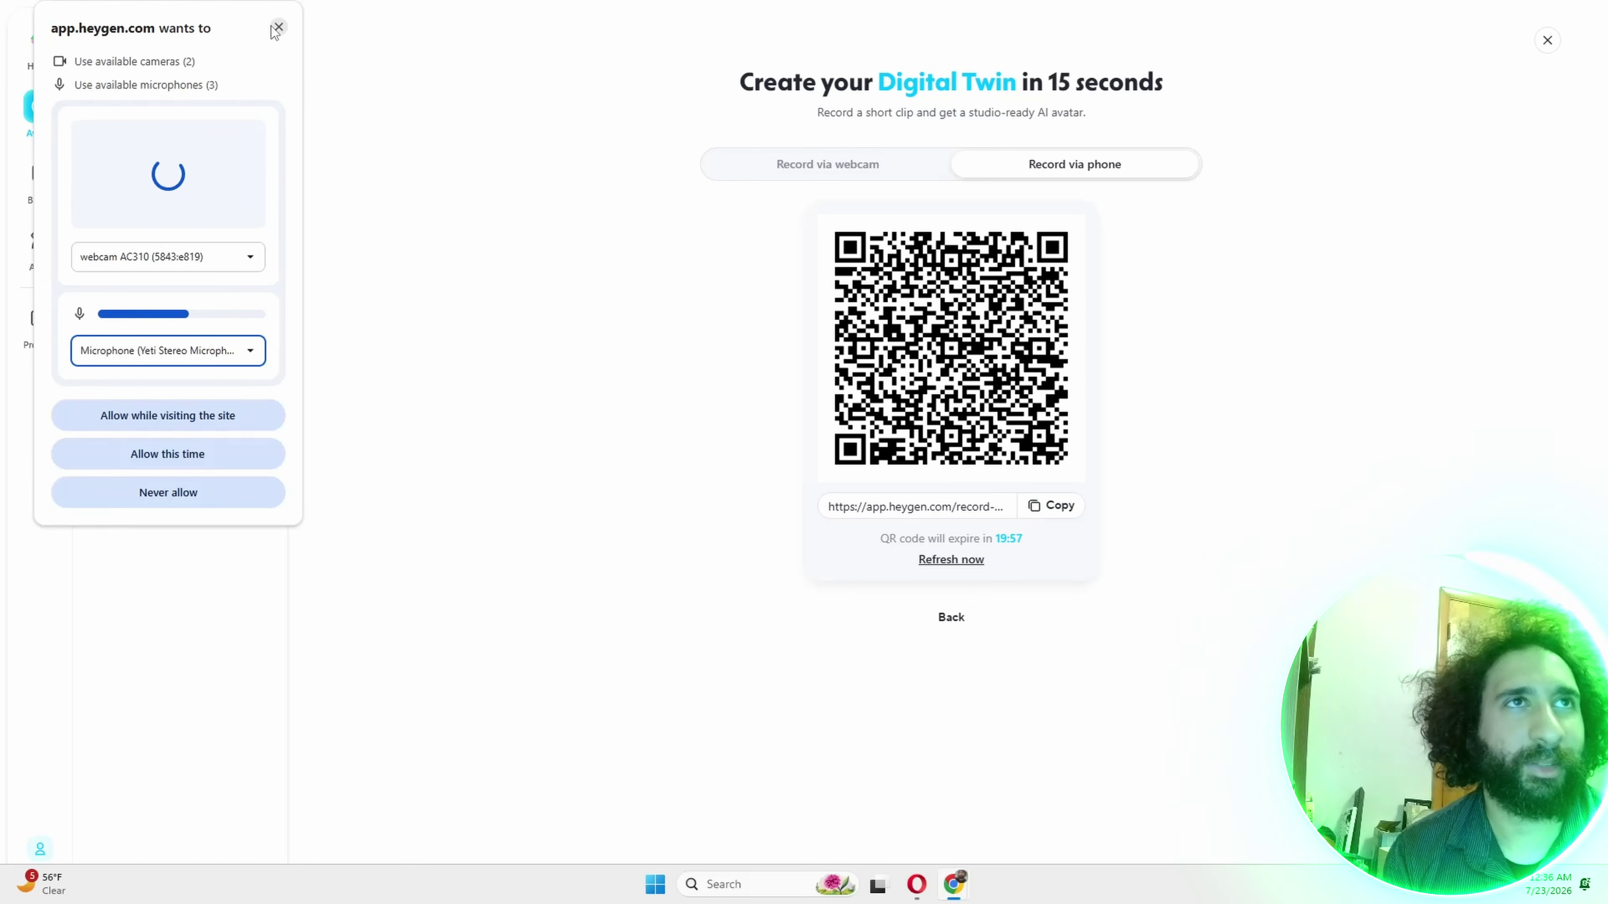
drag(495, 93, 816, 86)
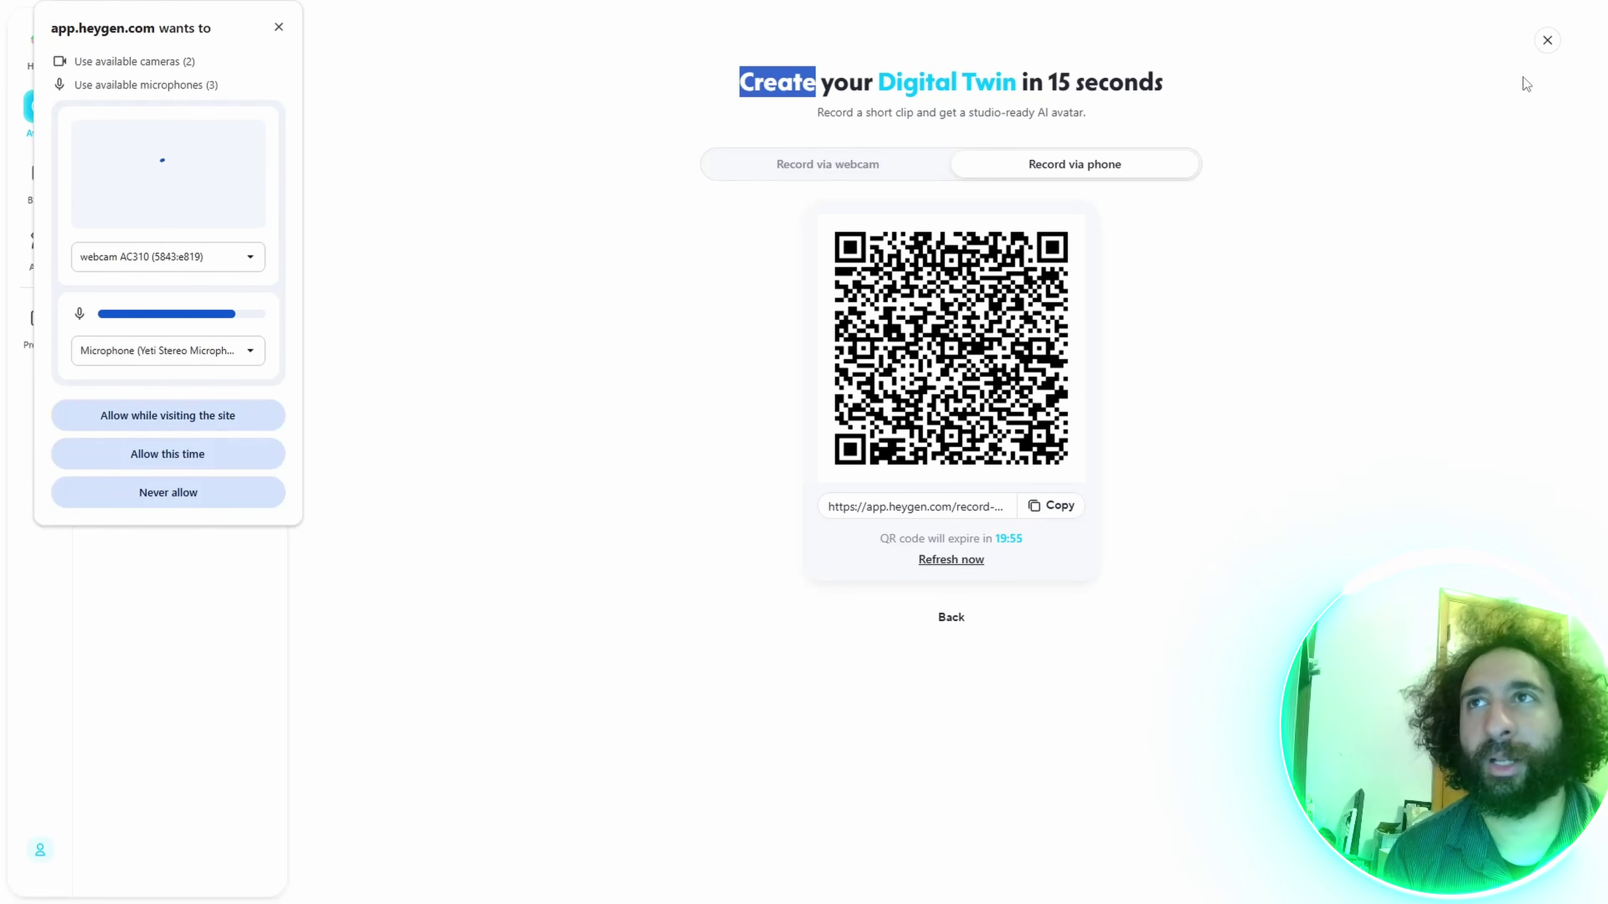
click(1547, 40)
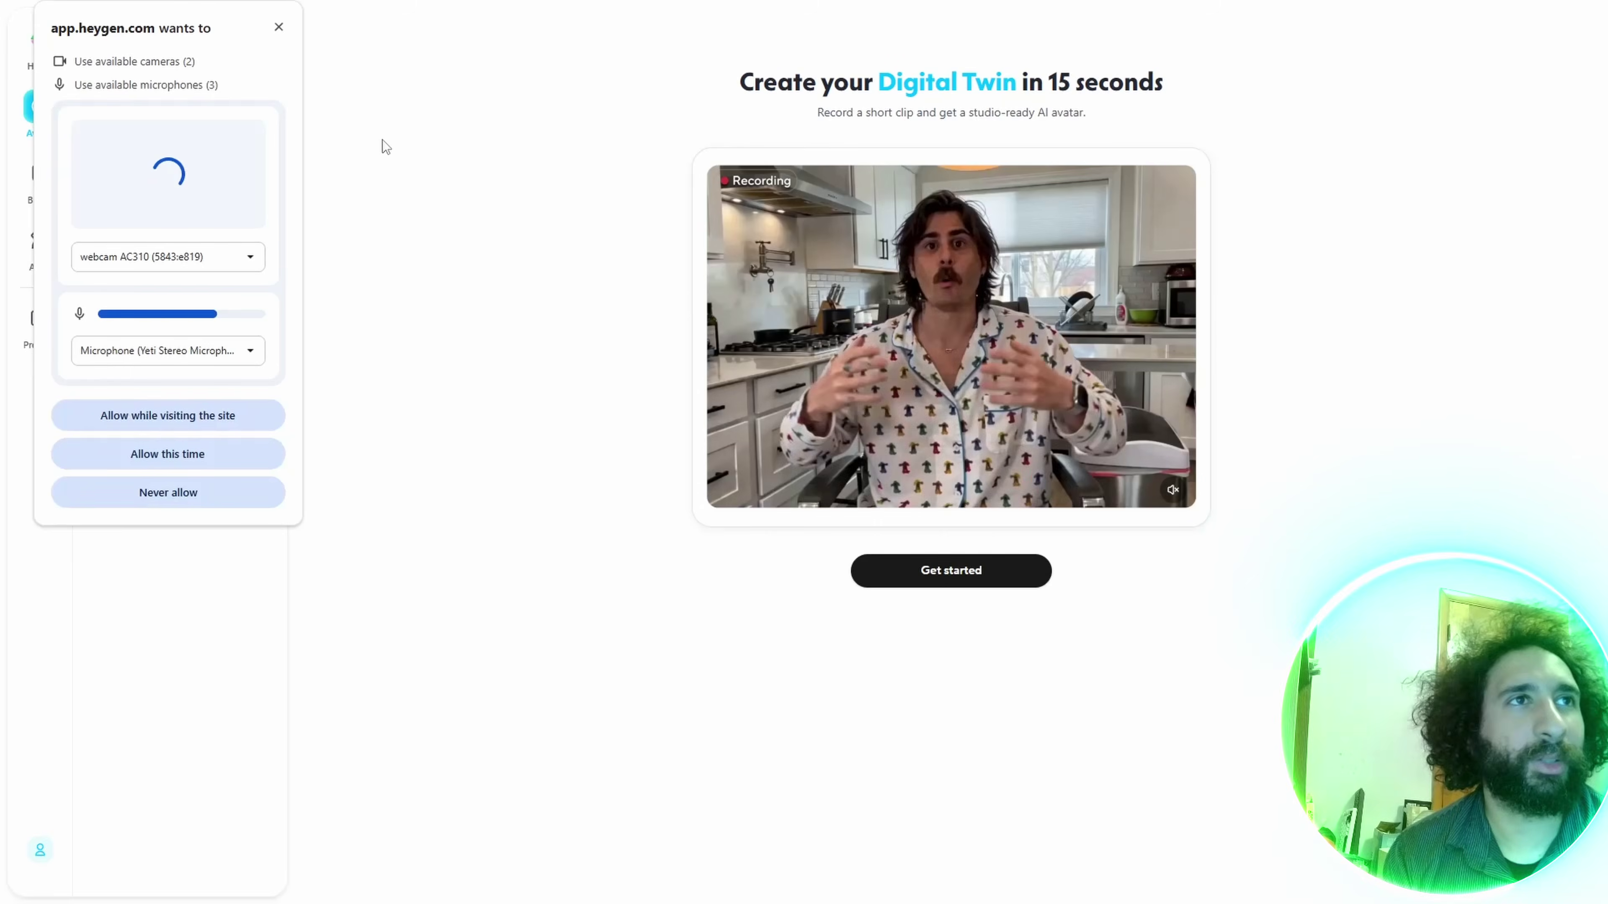
click(901, 558)
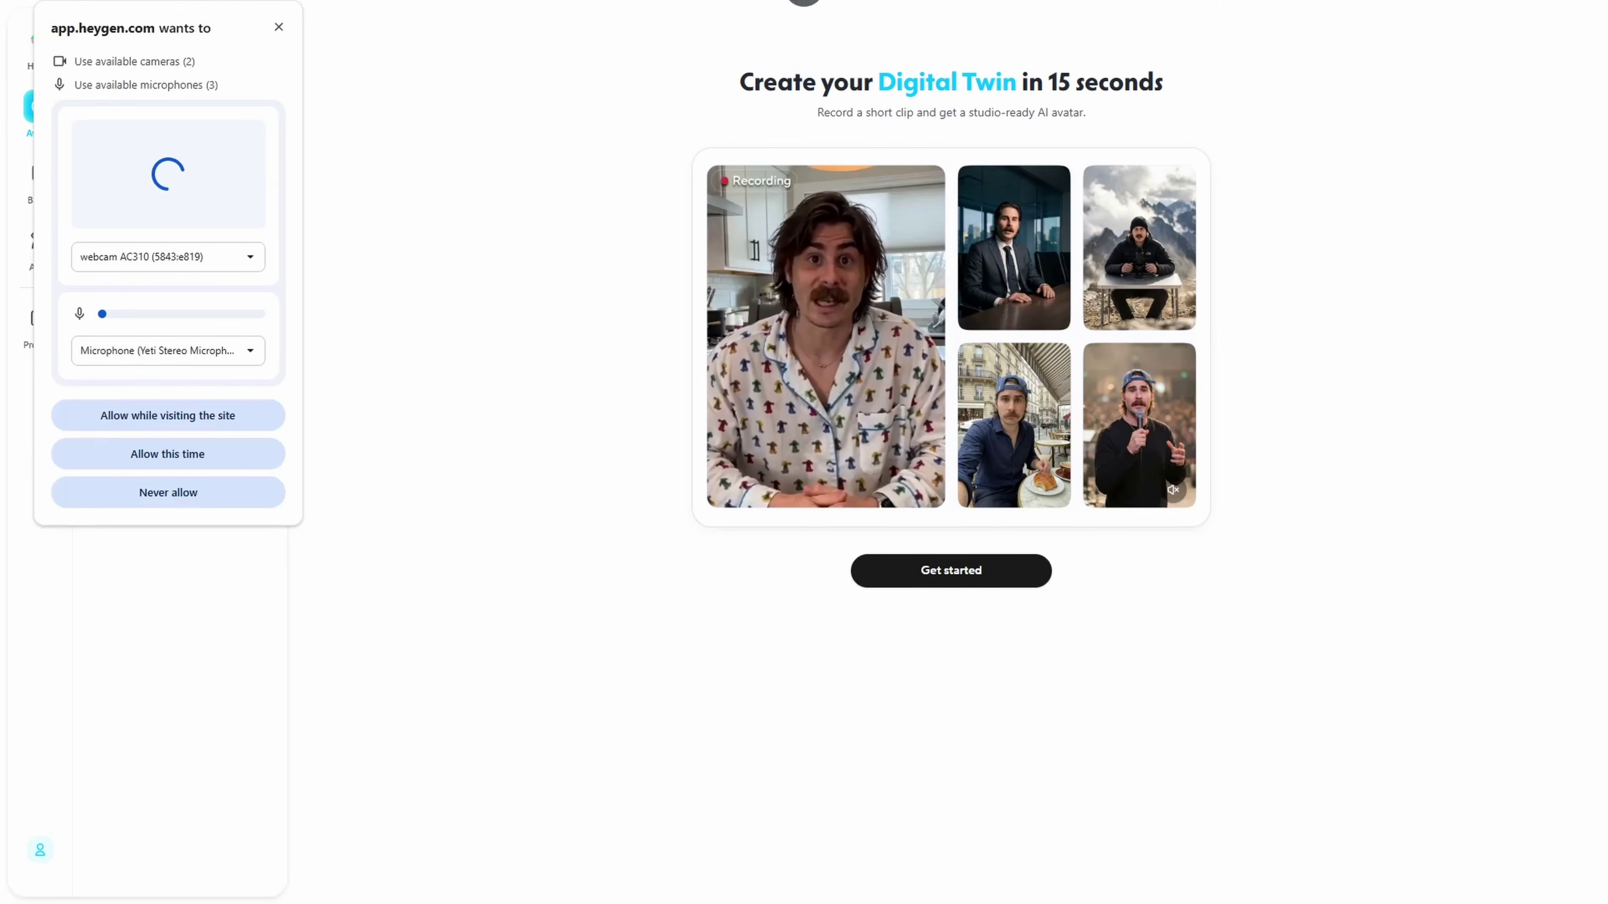
Choose the Integrated Camera as the camera source and allow camera and microphone access while visiting the site.
click(162, 257)
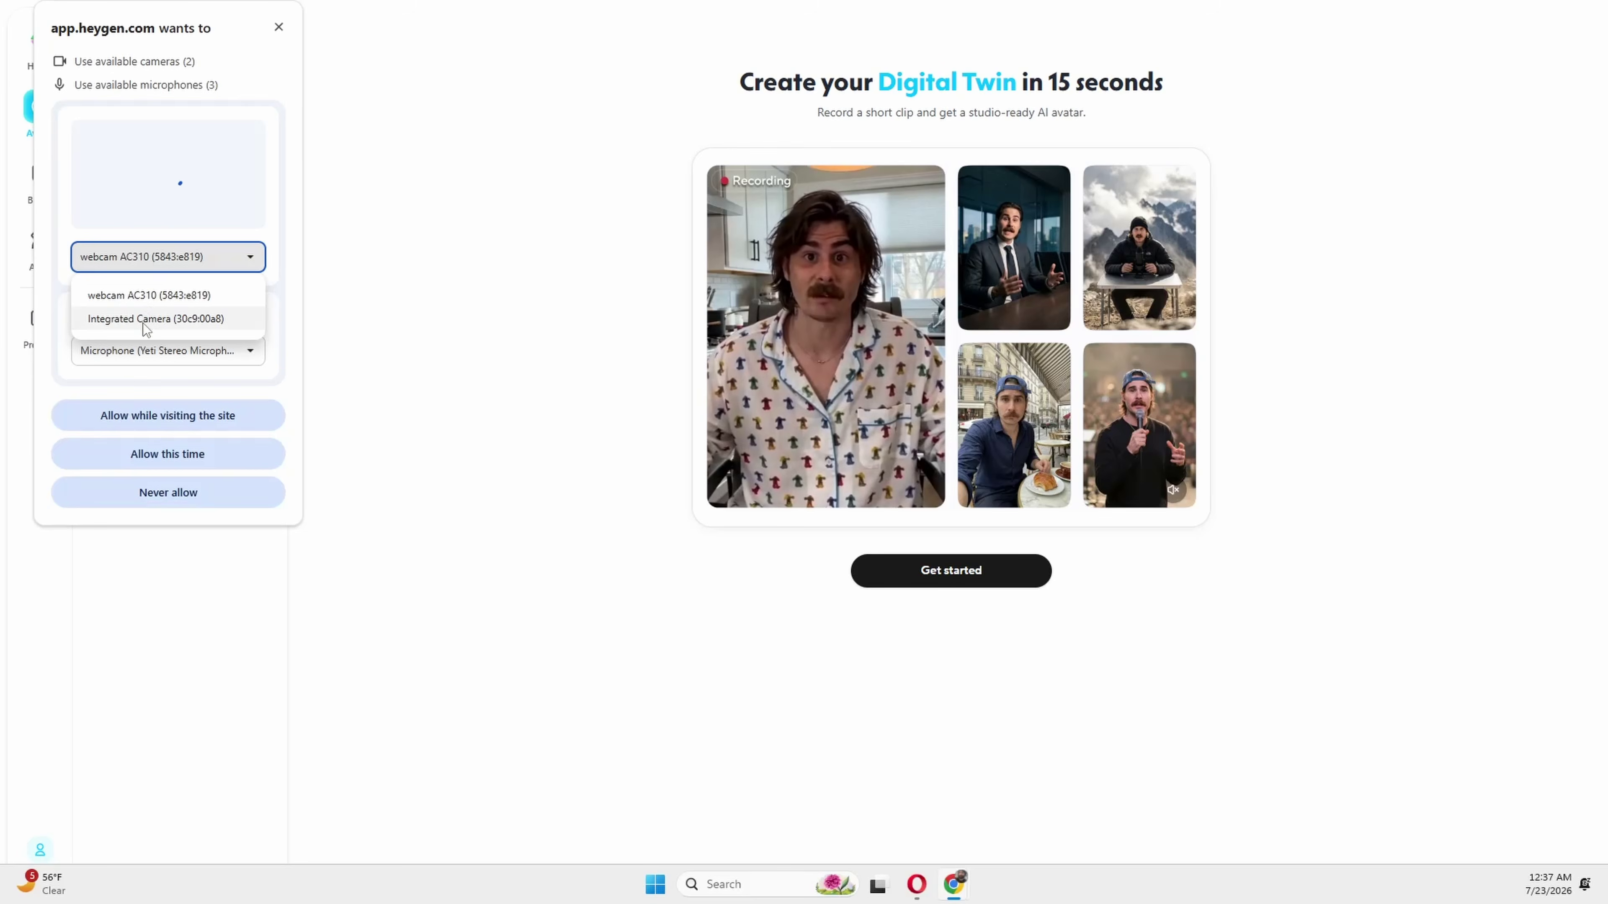
click(114, 316)
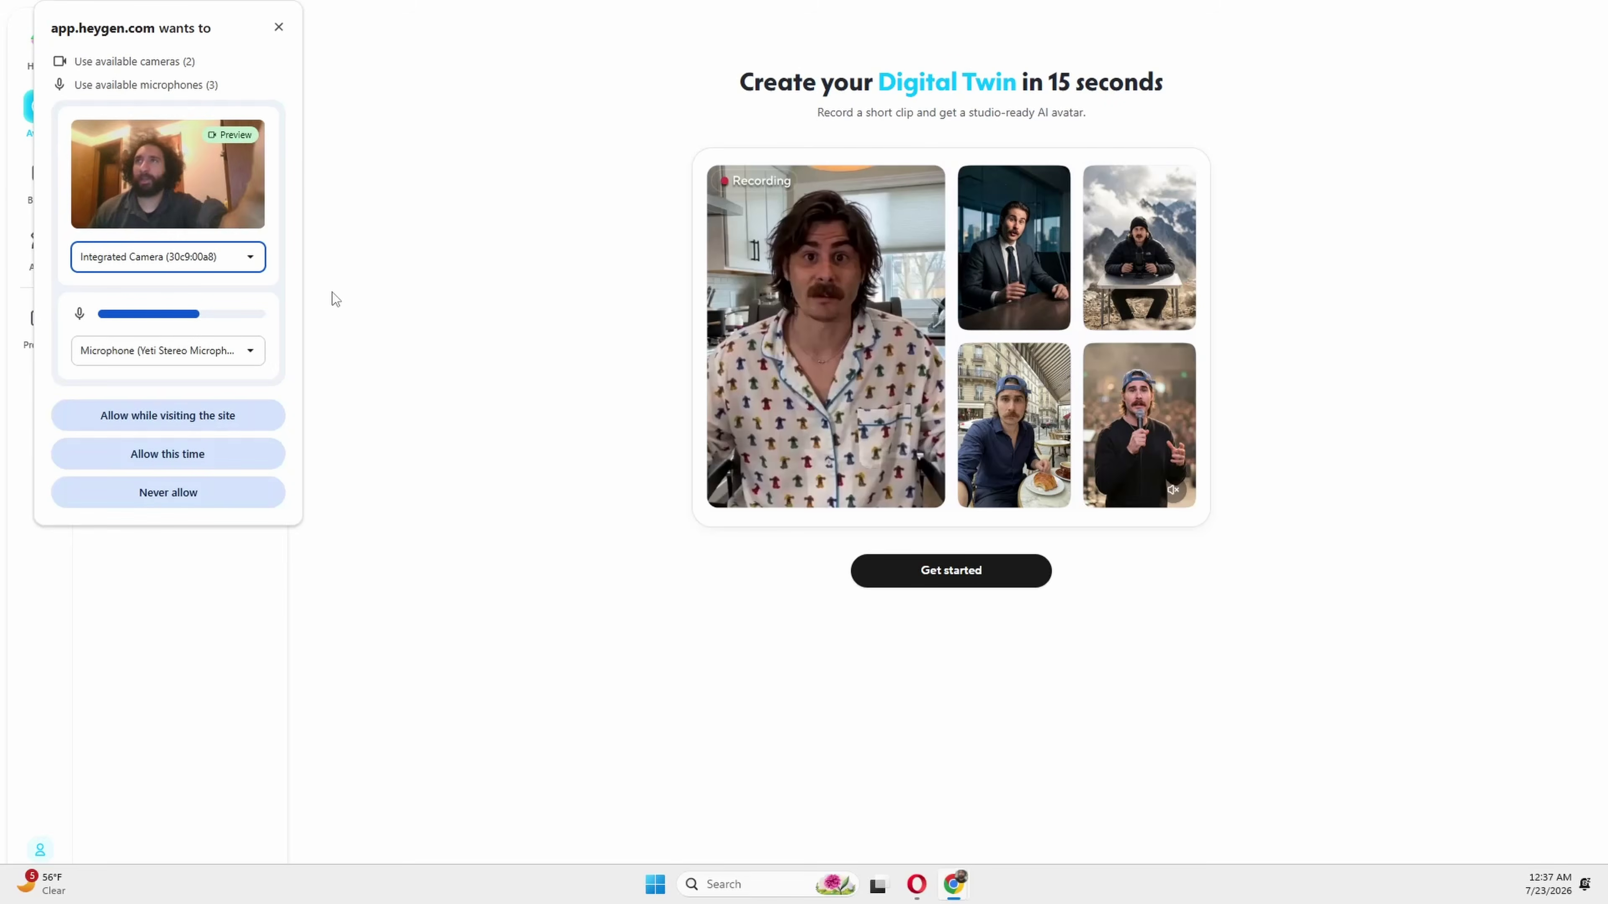
click(138, 422)
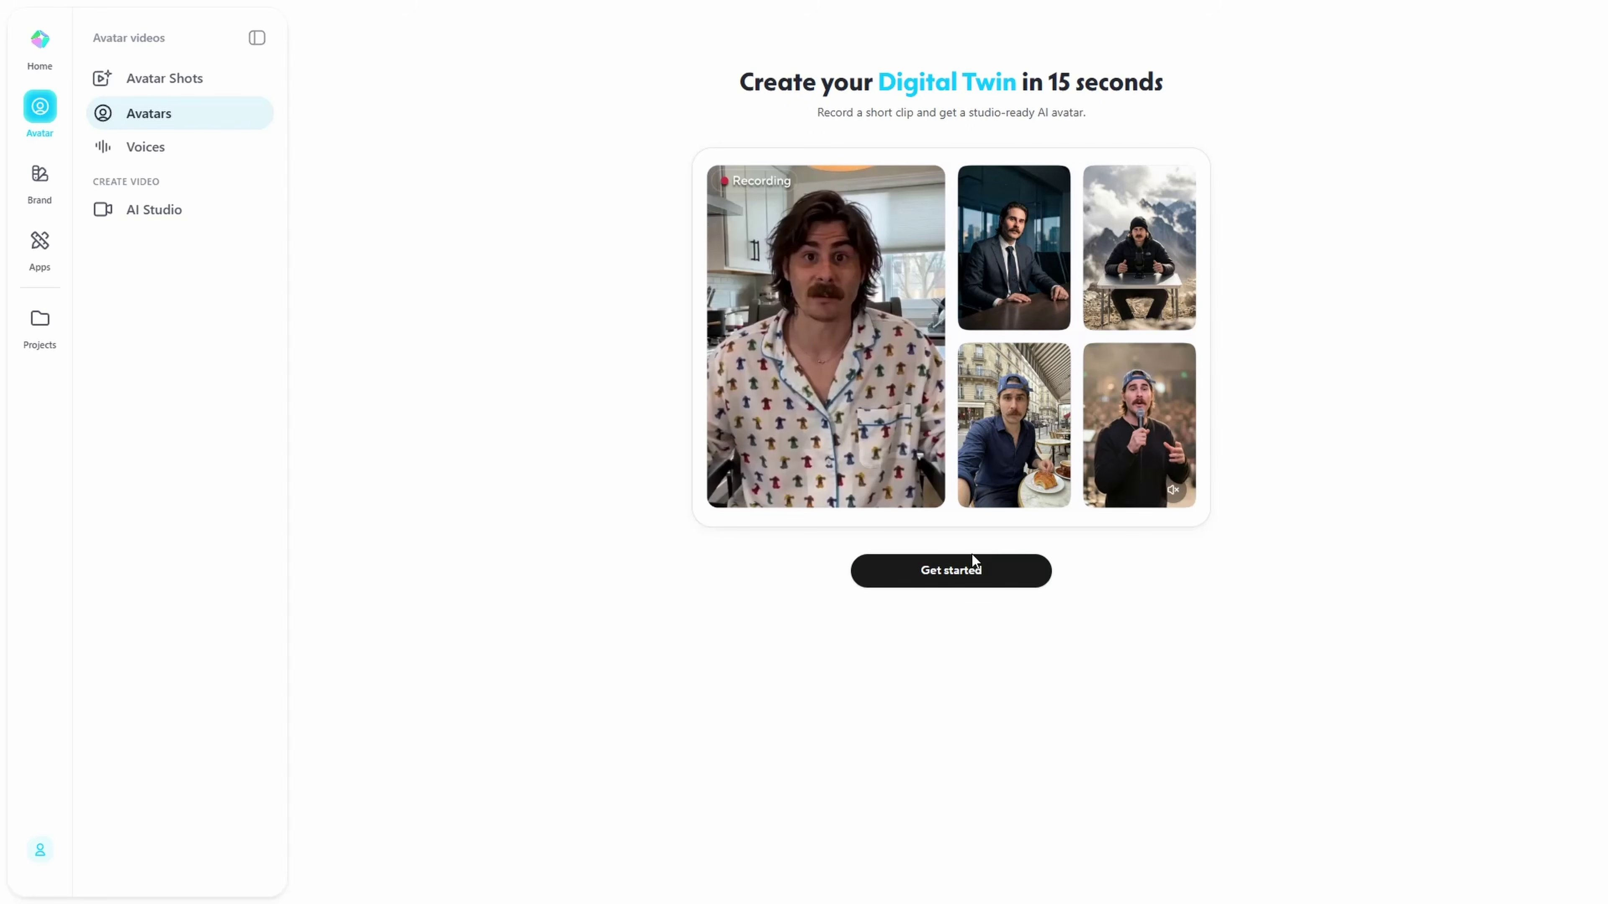
Record a landscape webcam clip with the integrated camera for the digital twin.
click(962, 568)
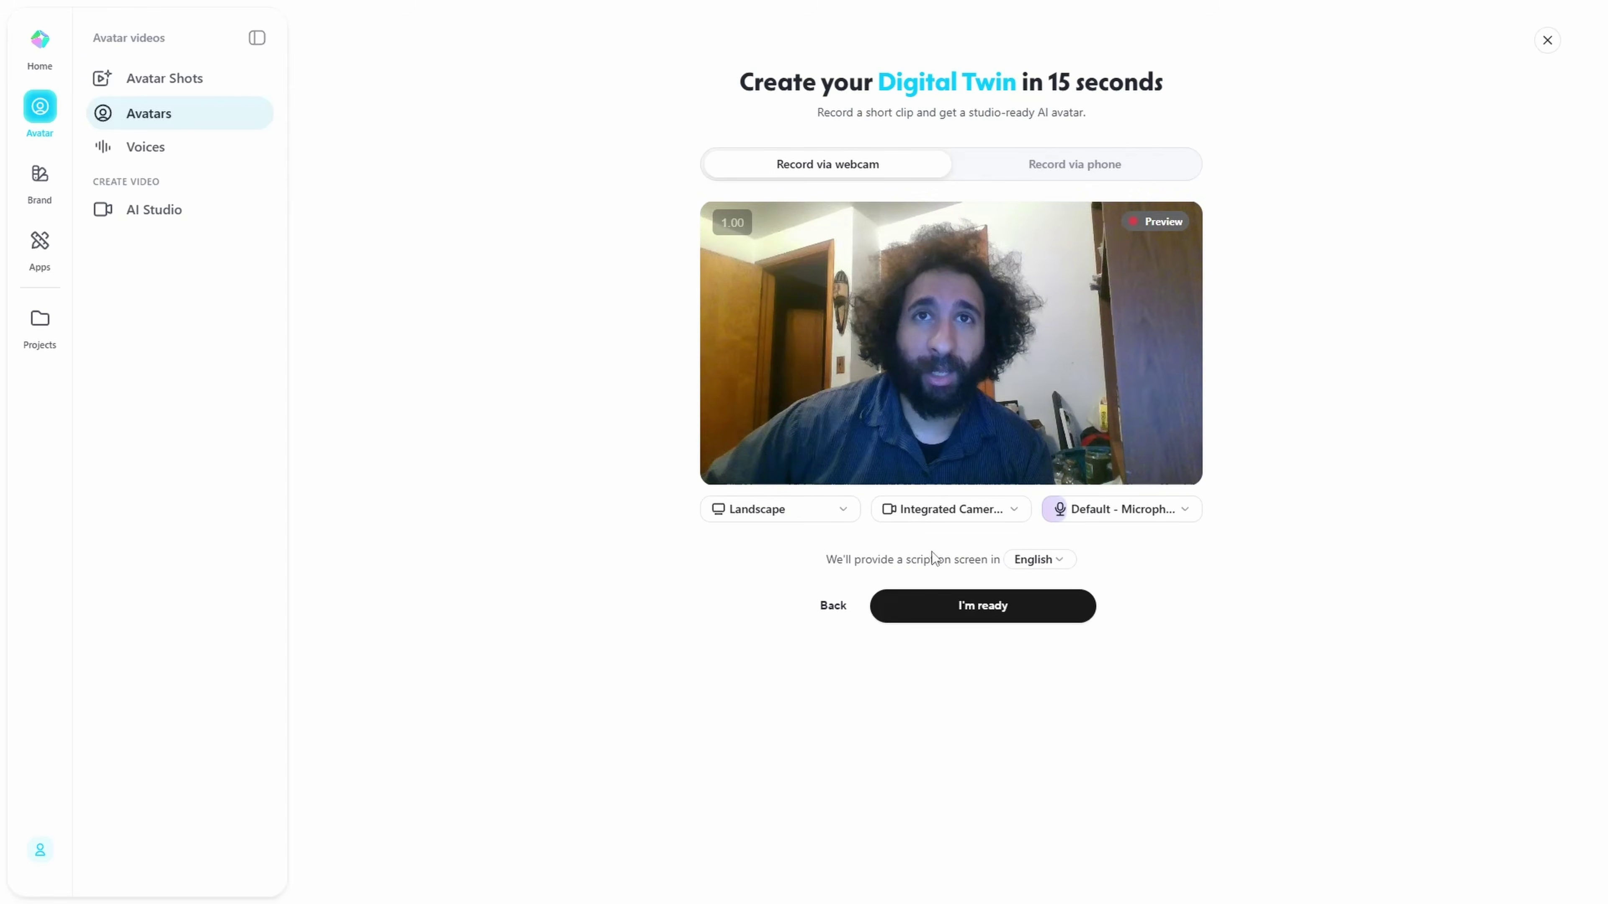
click(936, 603)
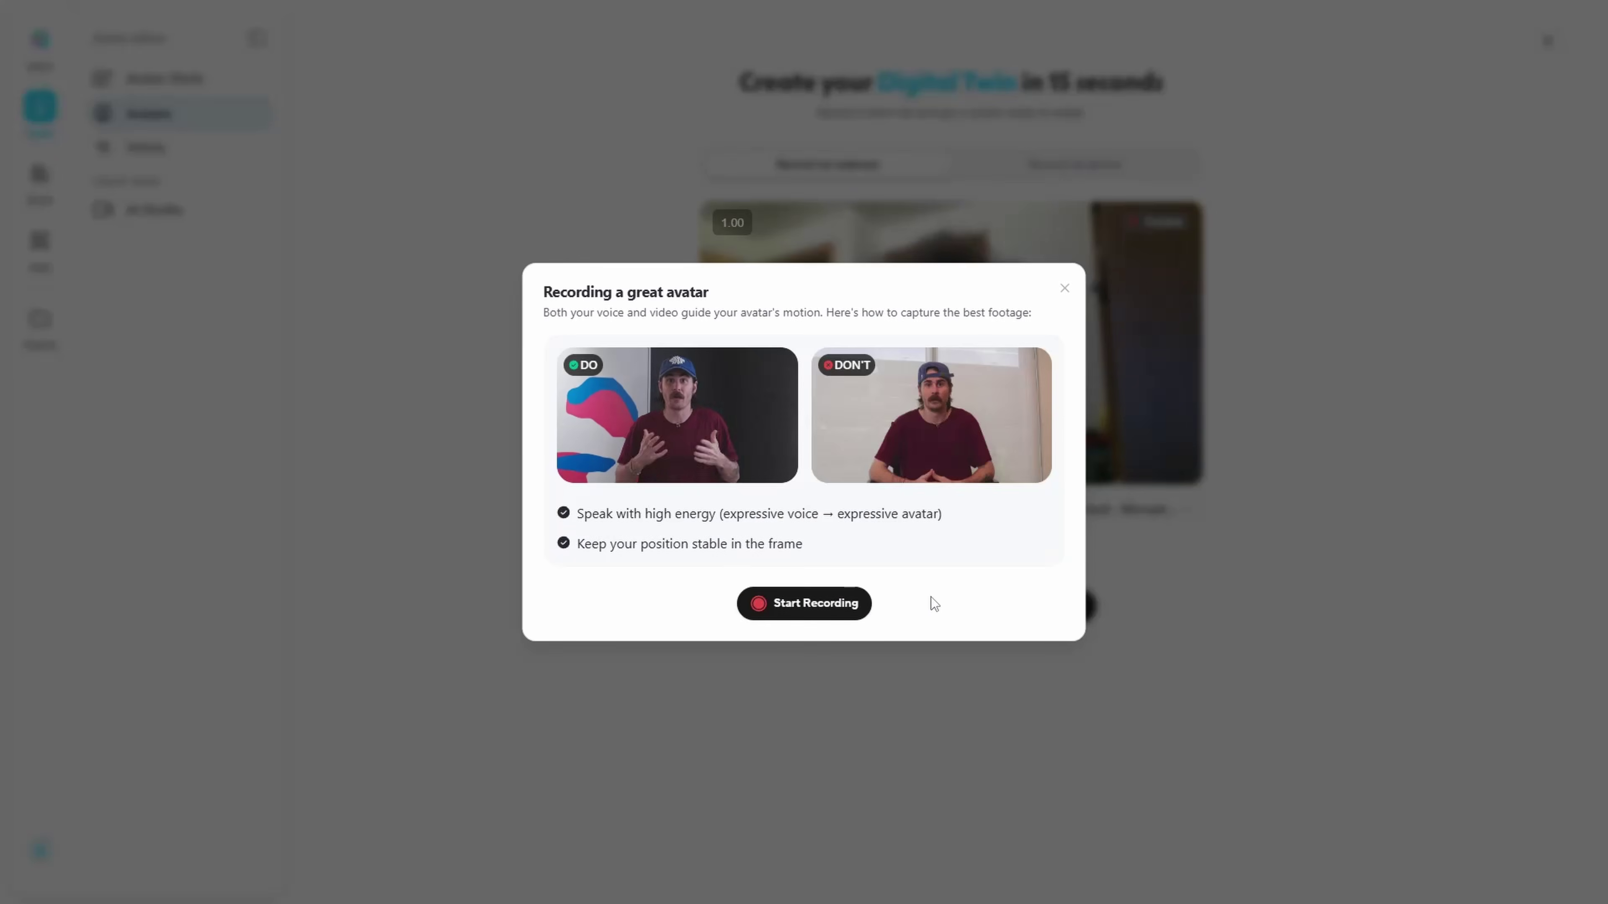
click(862, 605)
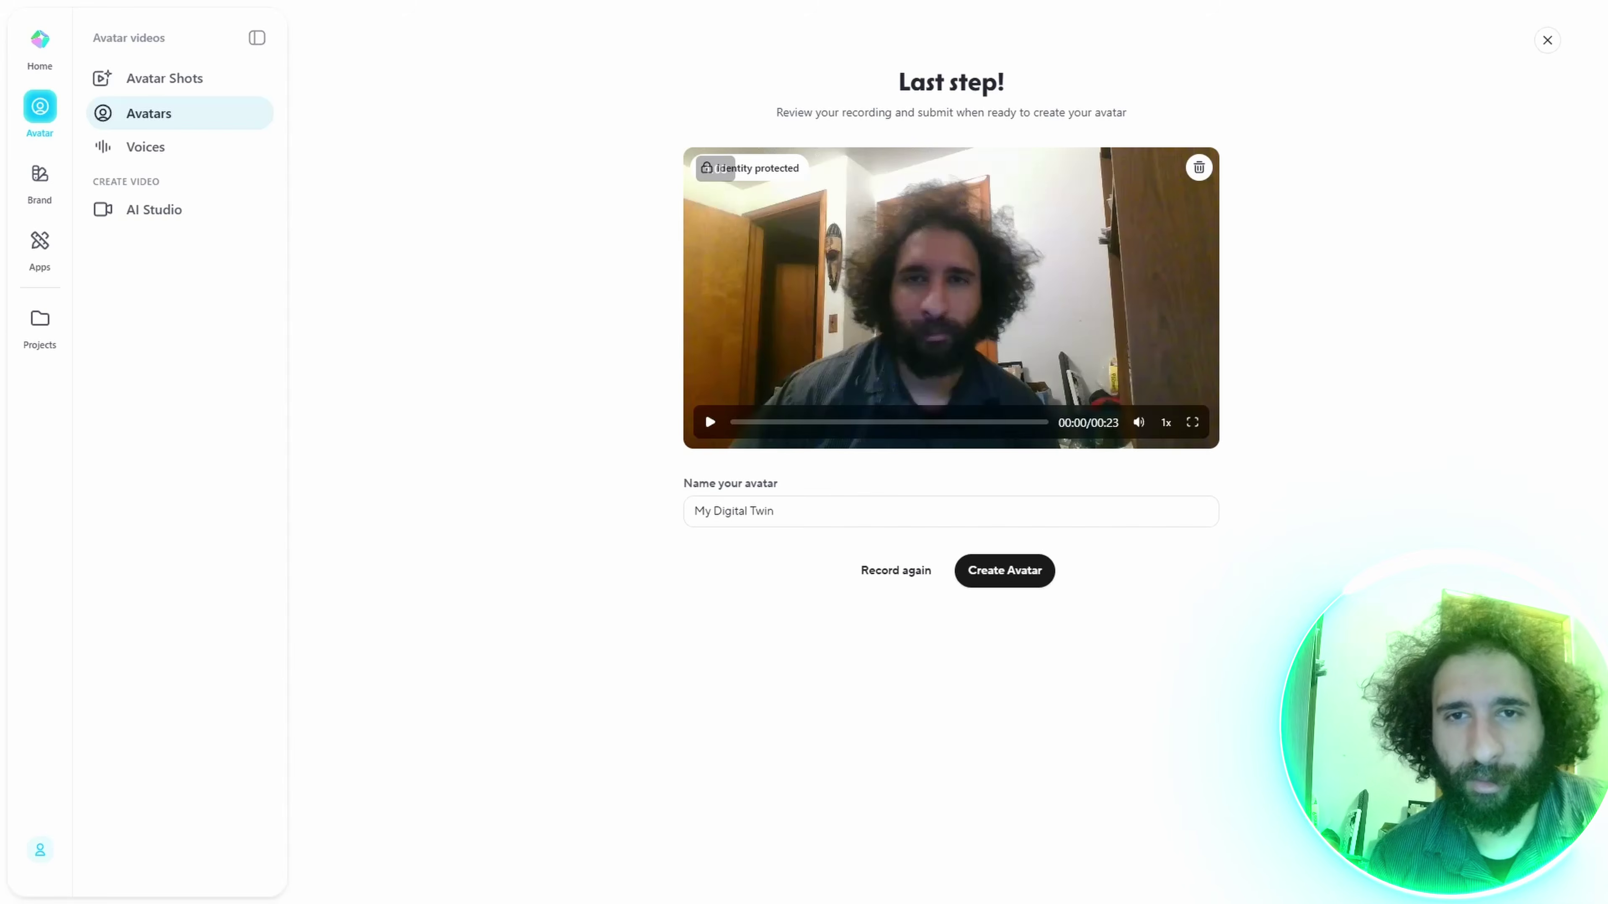
Create the avatar from the recording and generate five looks for it in the Lawyer style.
click(987, 576)
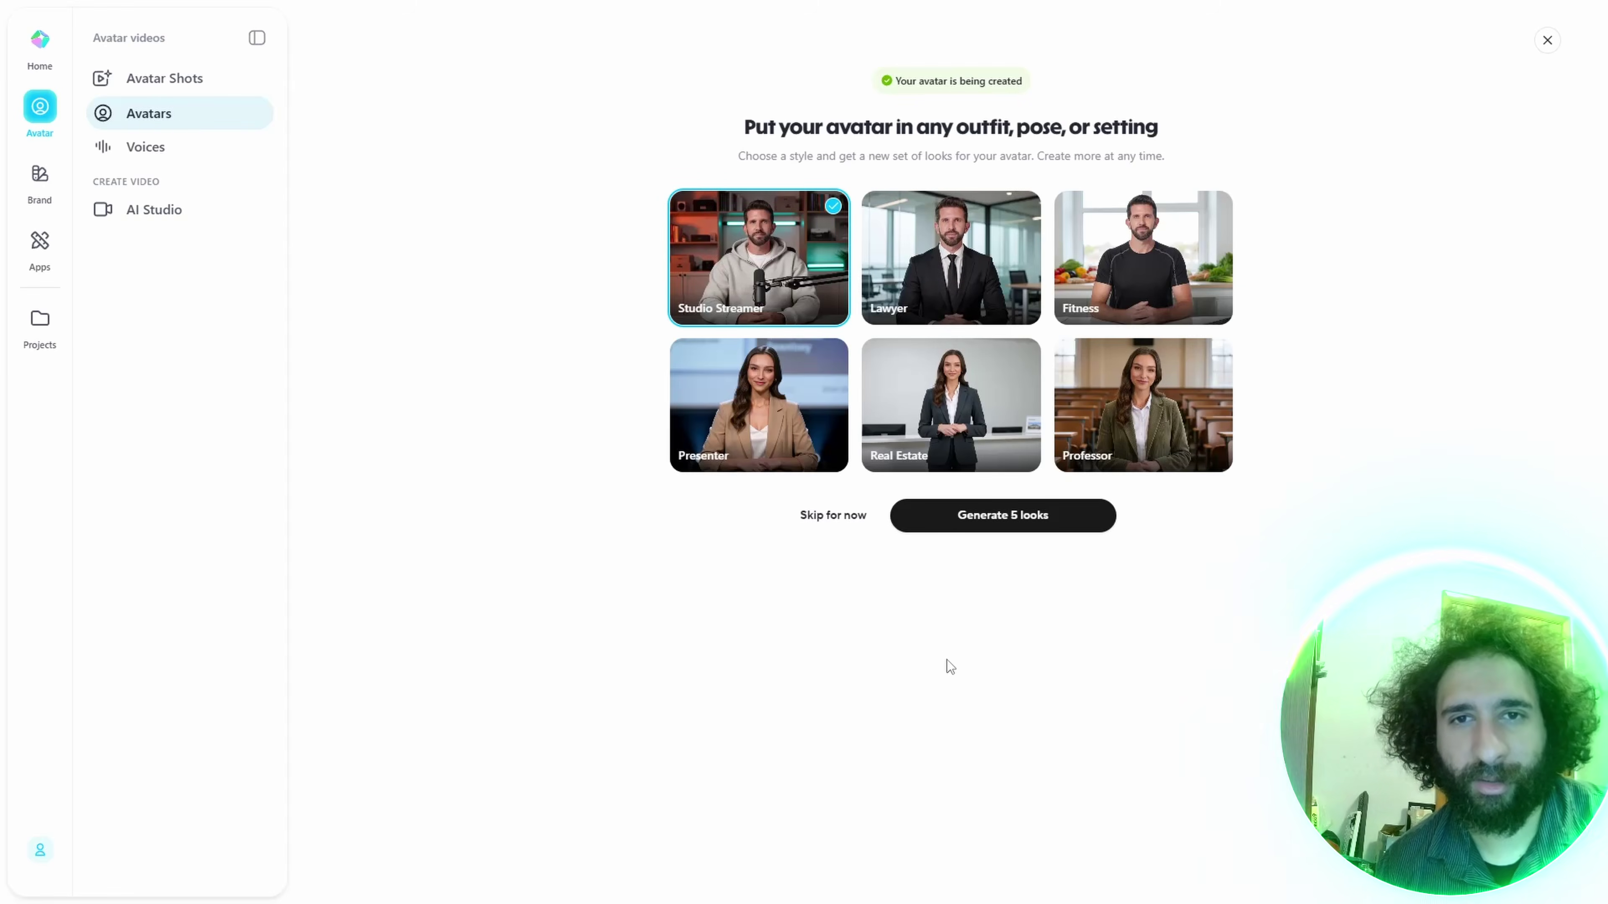
click(955, 296)
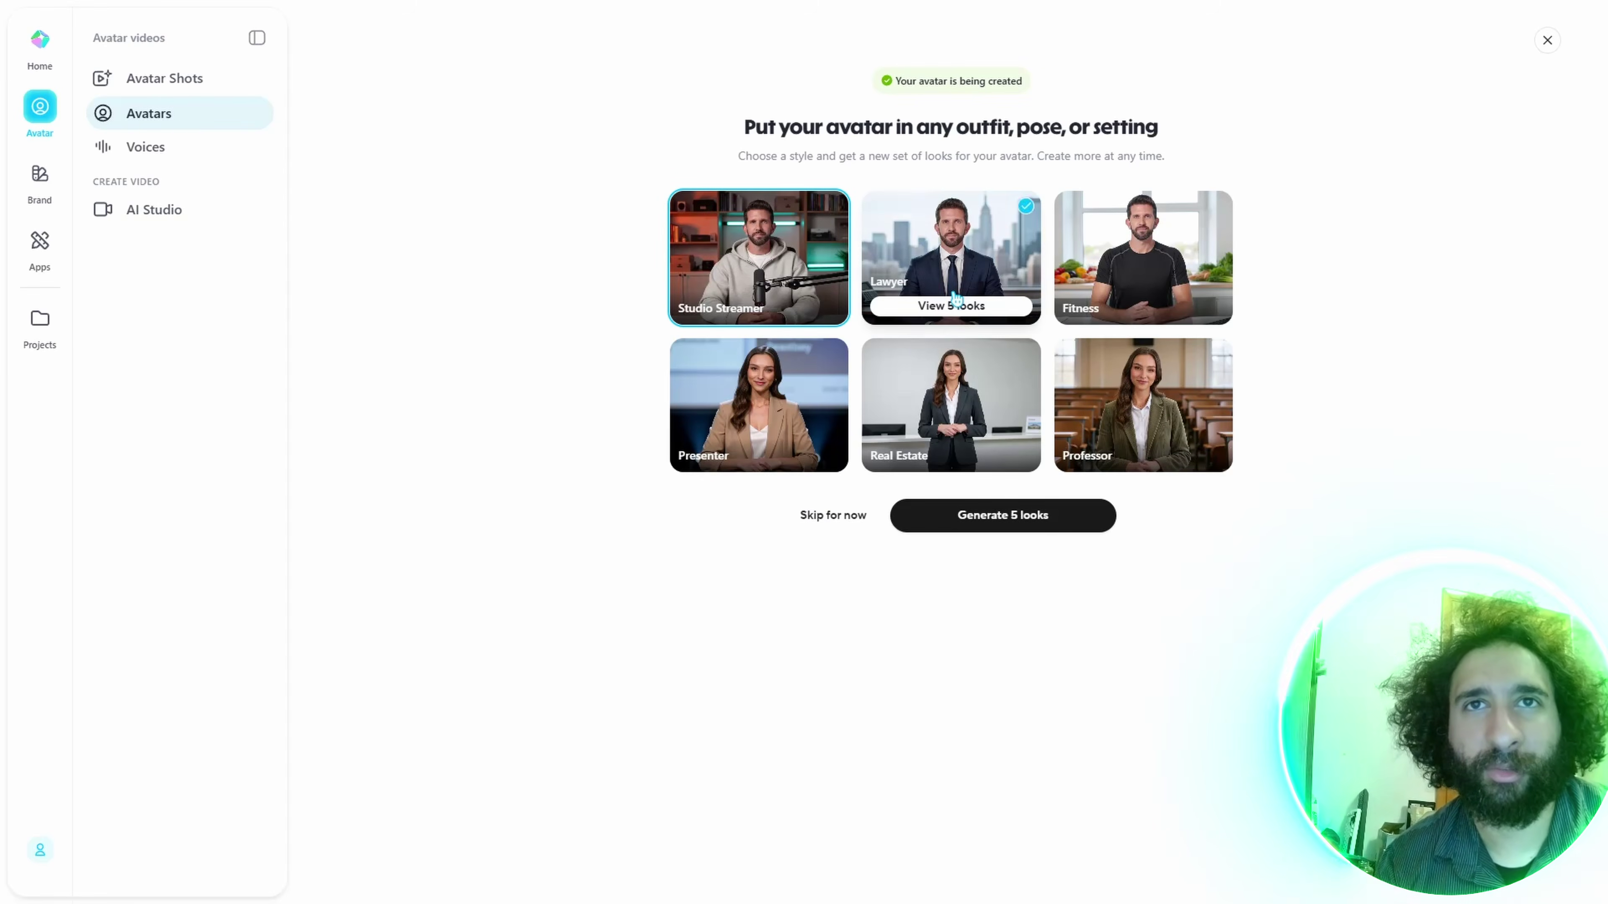
click(1030, 532)
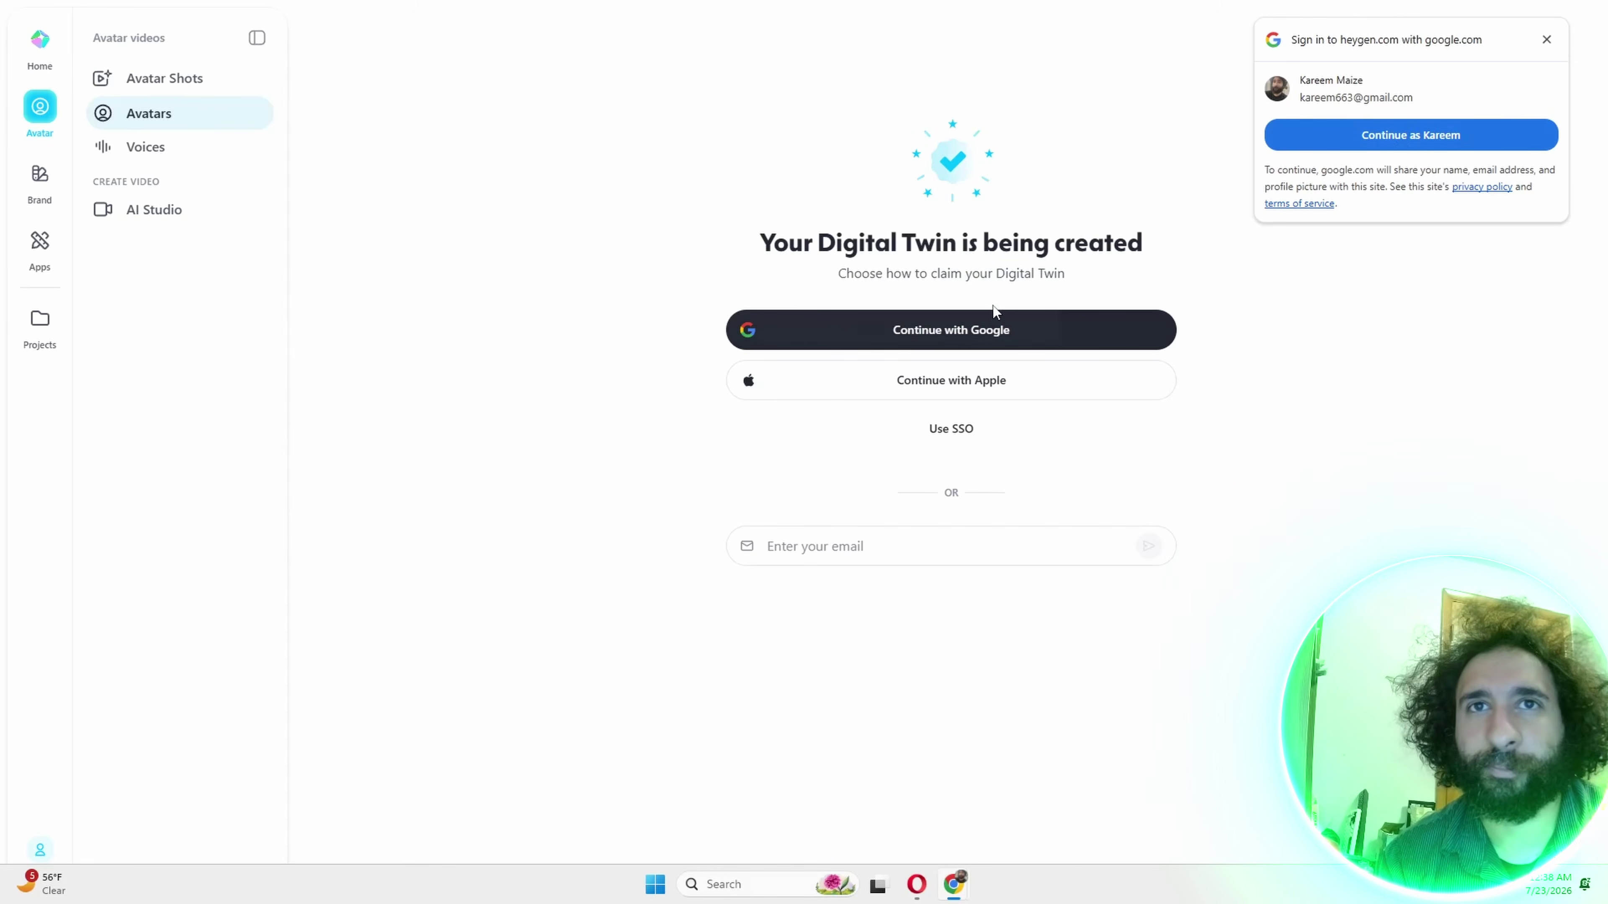
Claim the digital twin by signing in with the existing Google account and approving access.
click(987, 340)
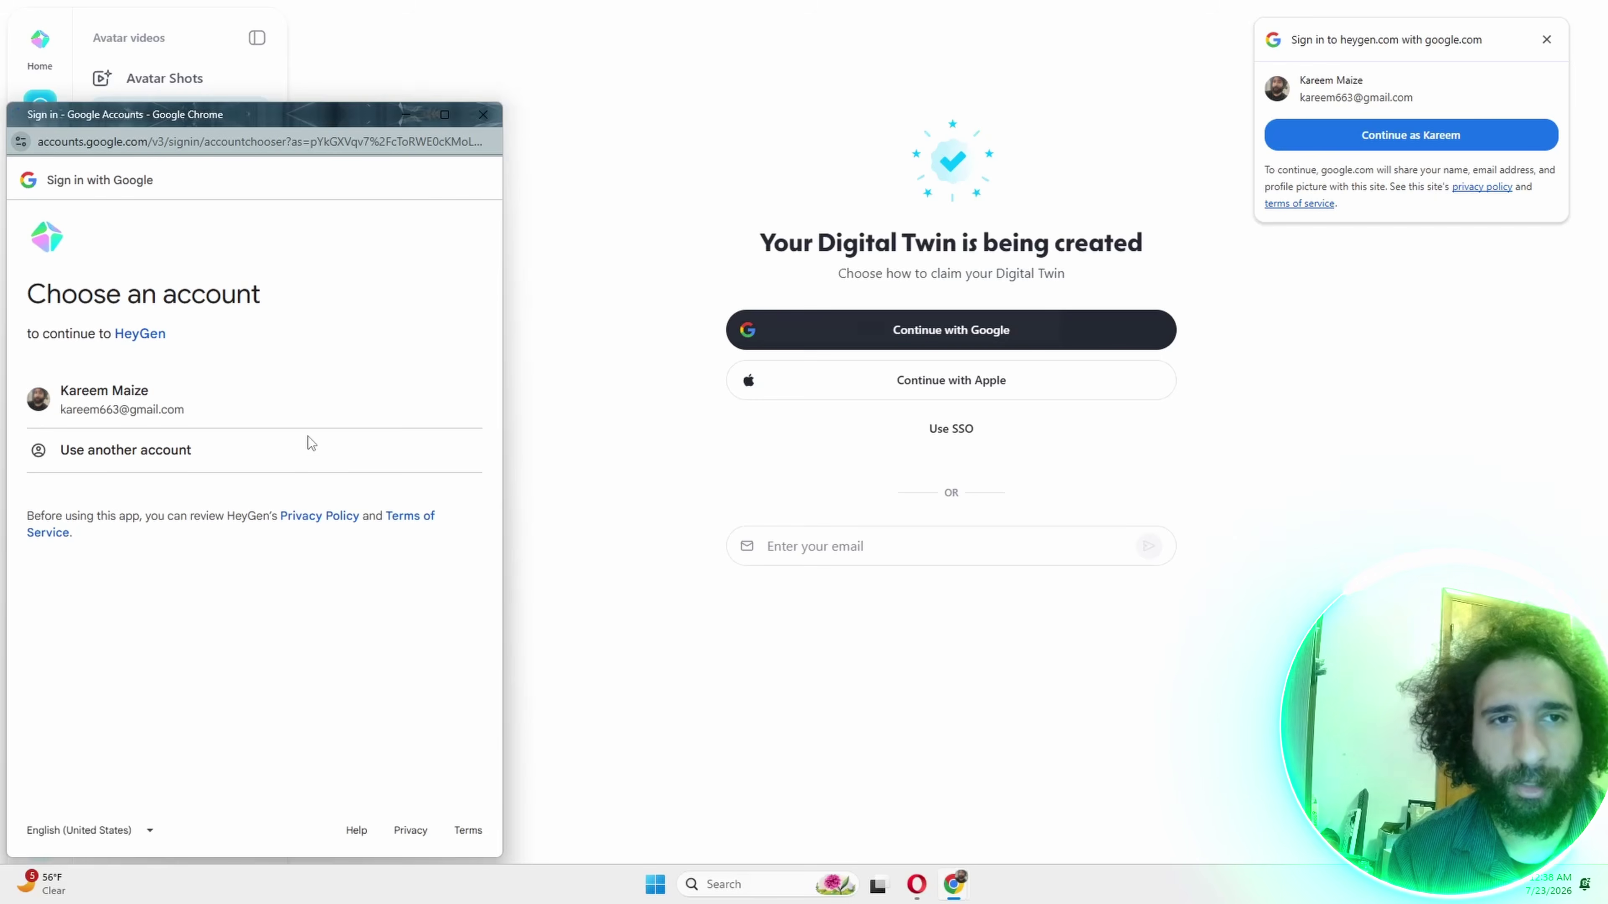
click(149, 398)
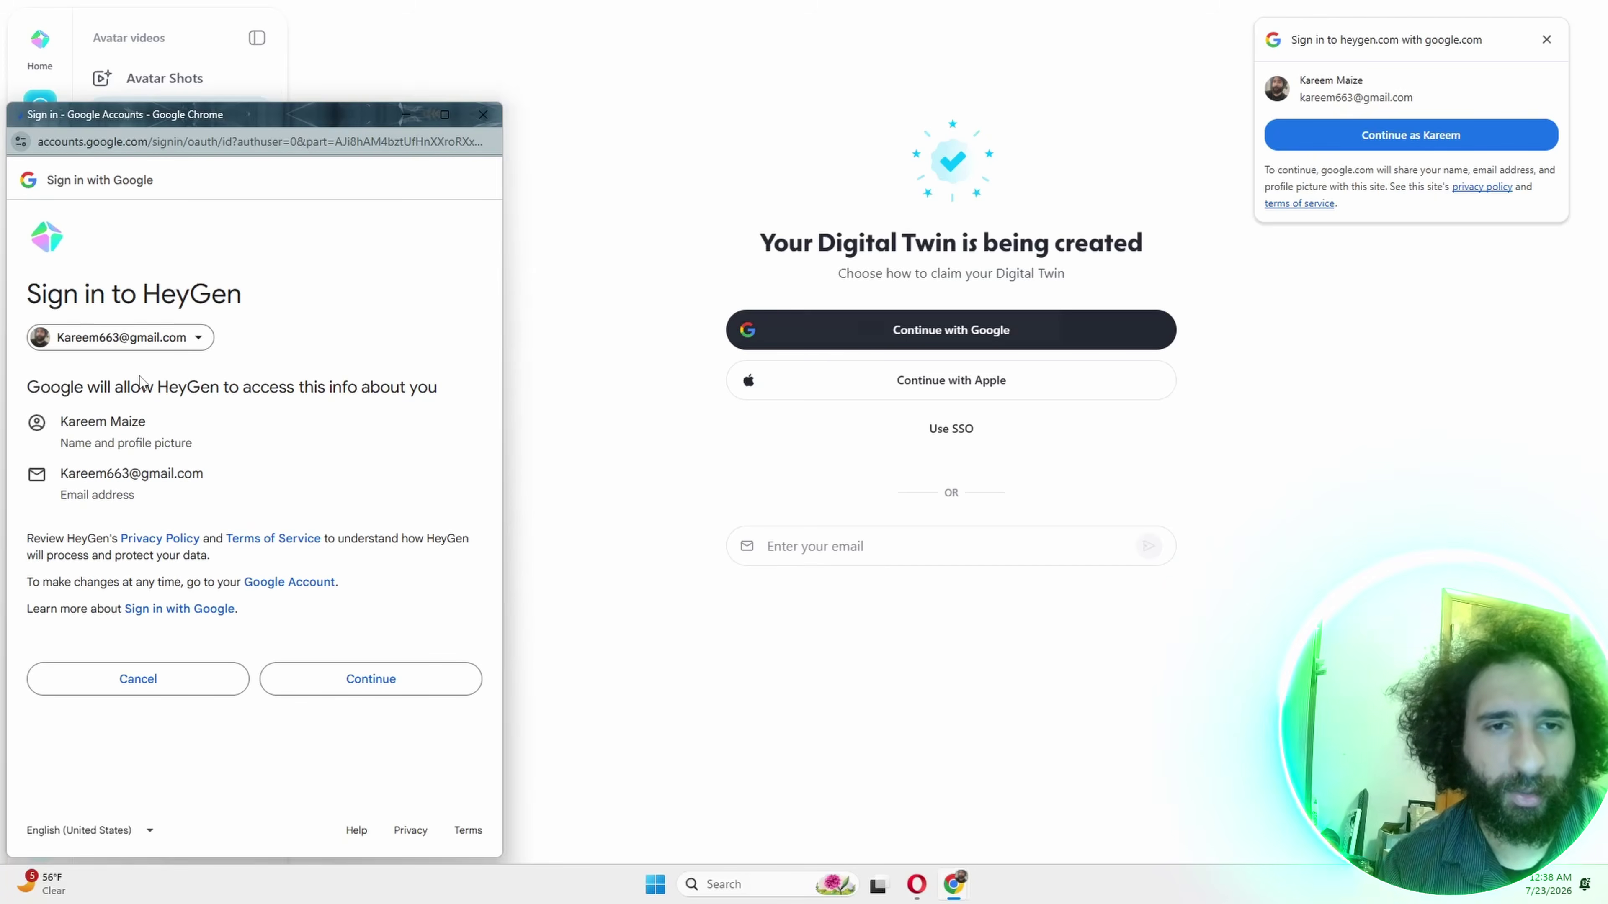
click(379, 676)
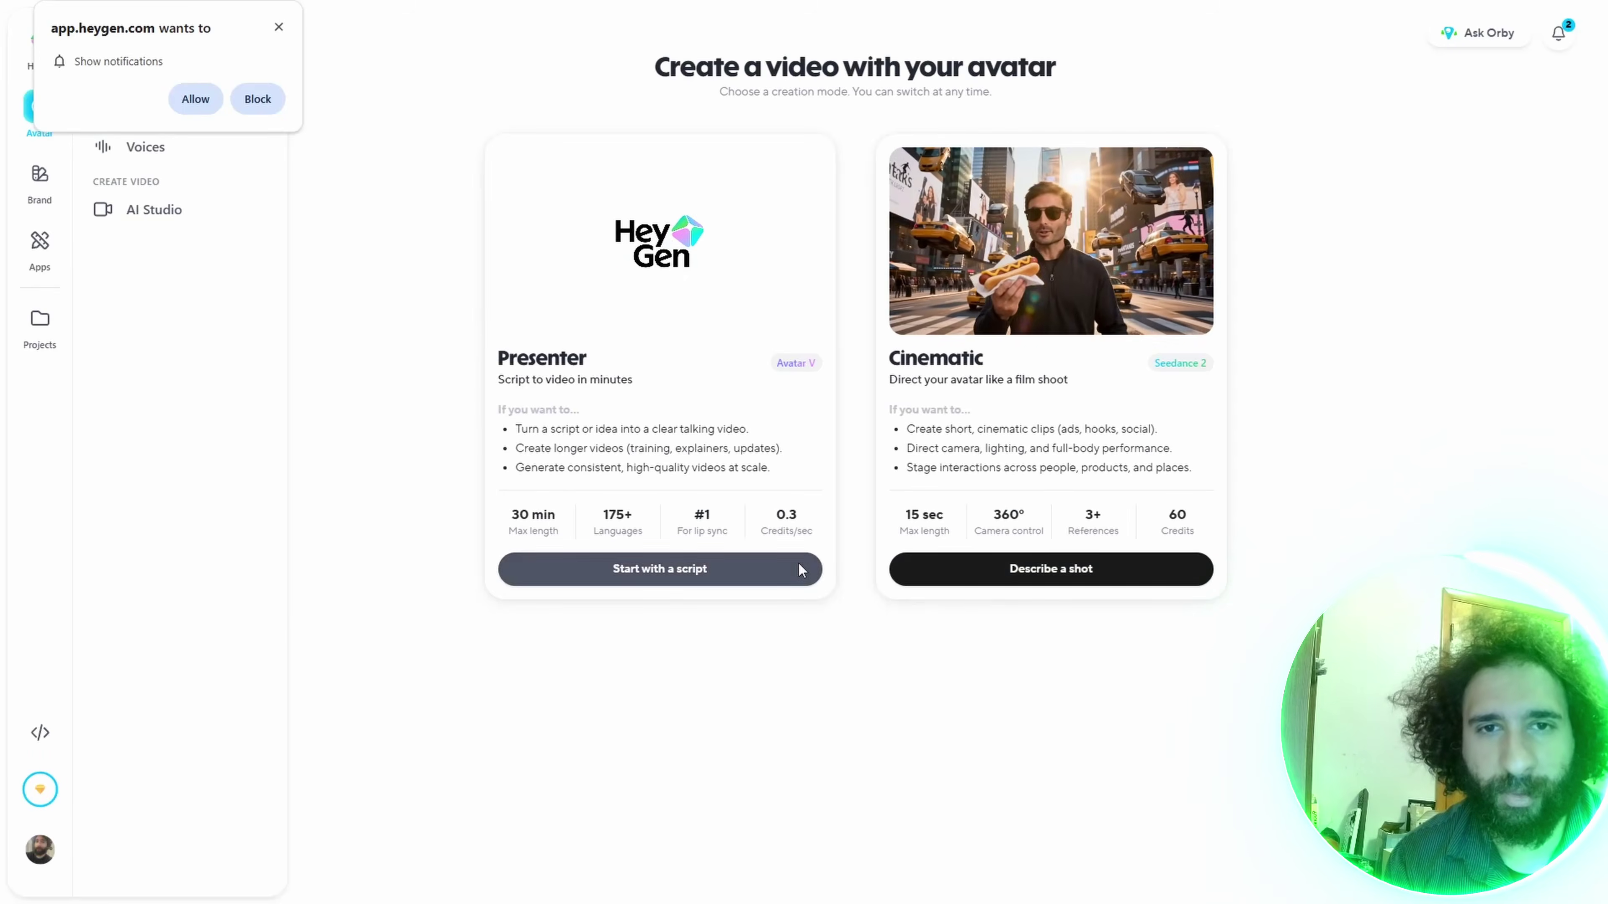
Generate a Presenter video of the avatar with the script "hi im doing good".
click(783, 570)
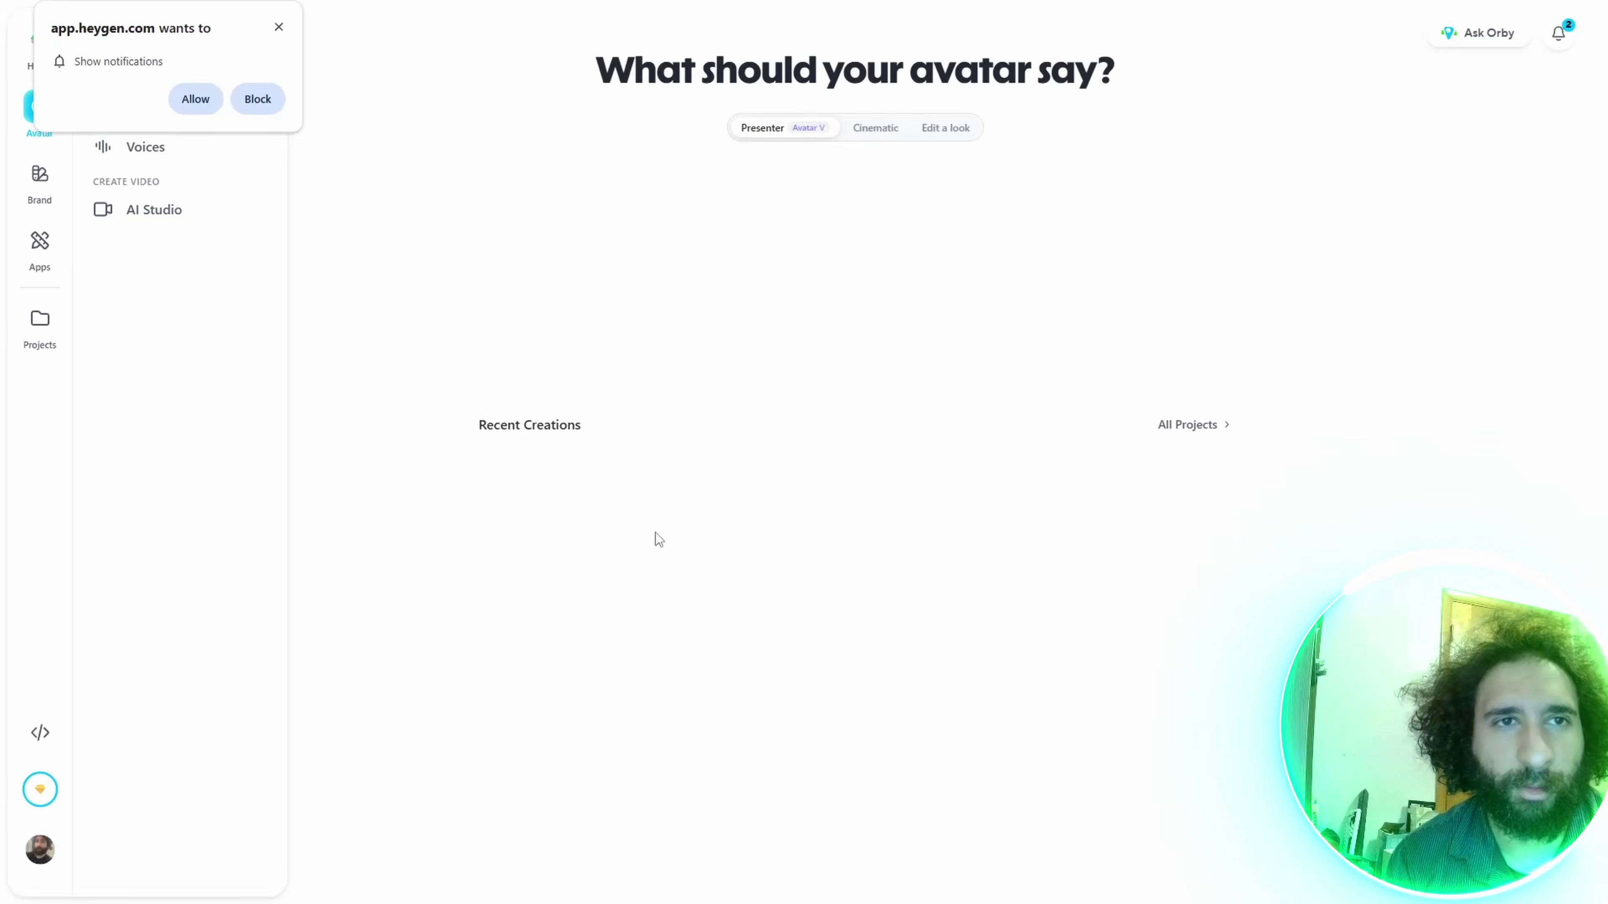
click(820, 231)
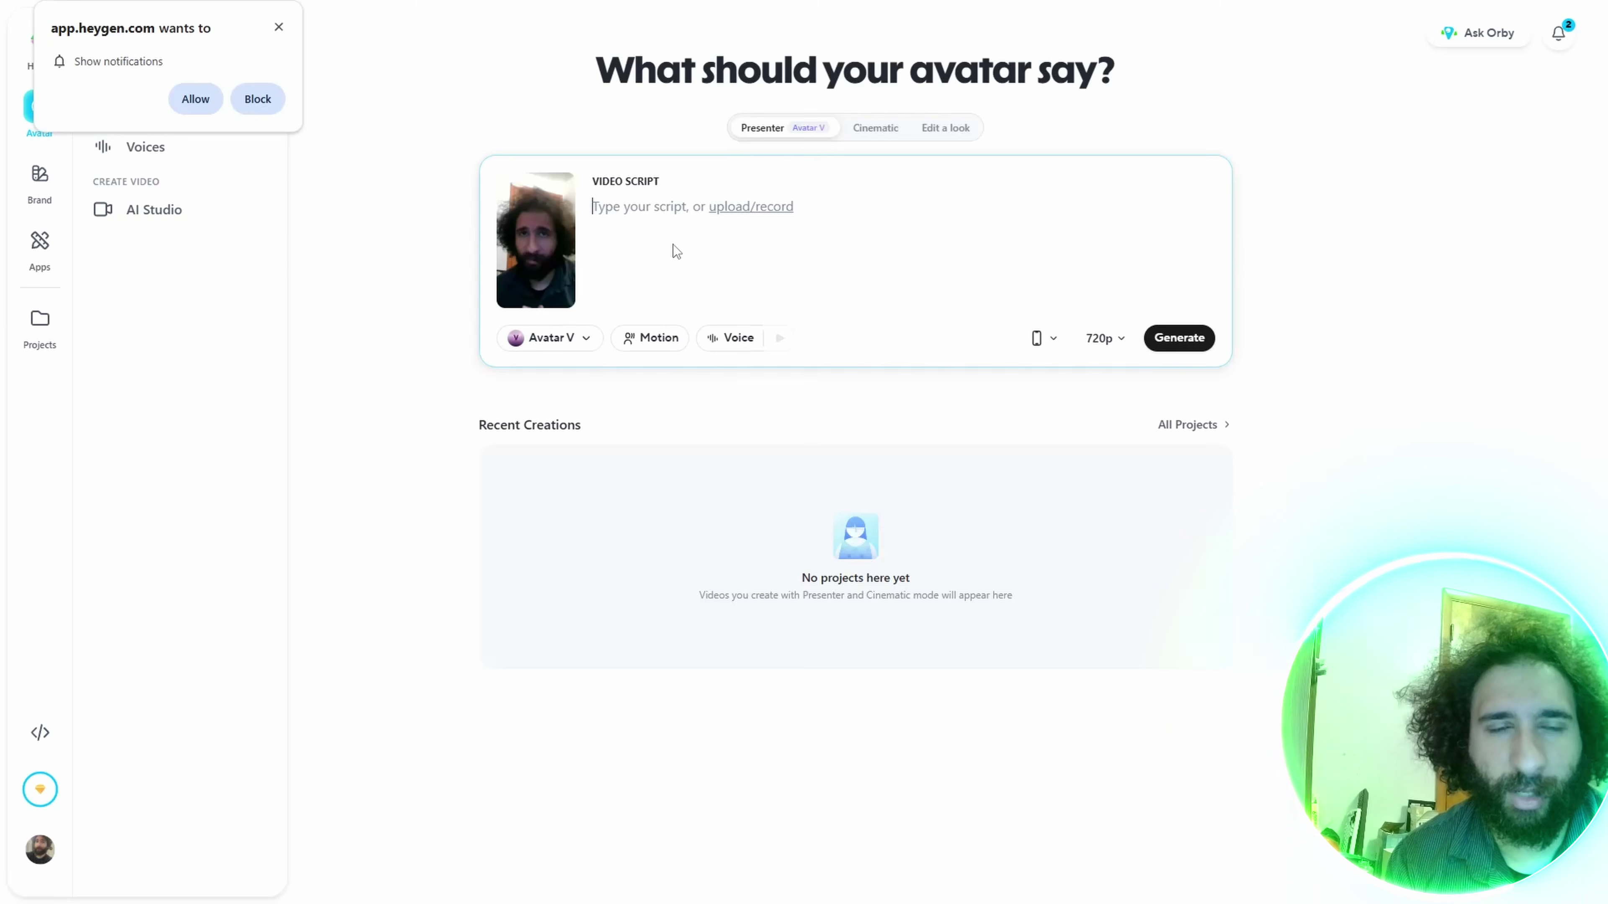
text(hi i)
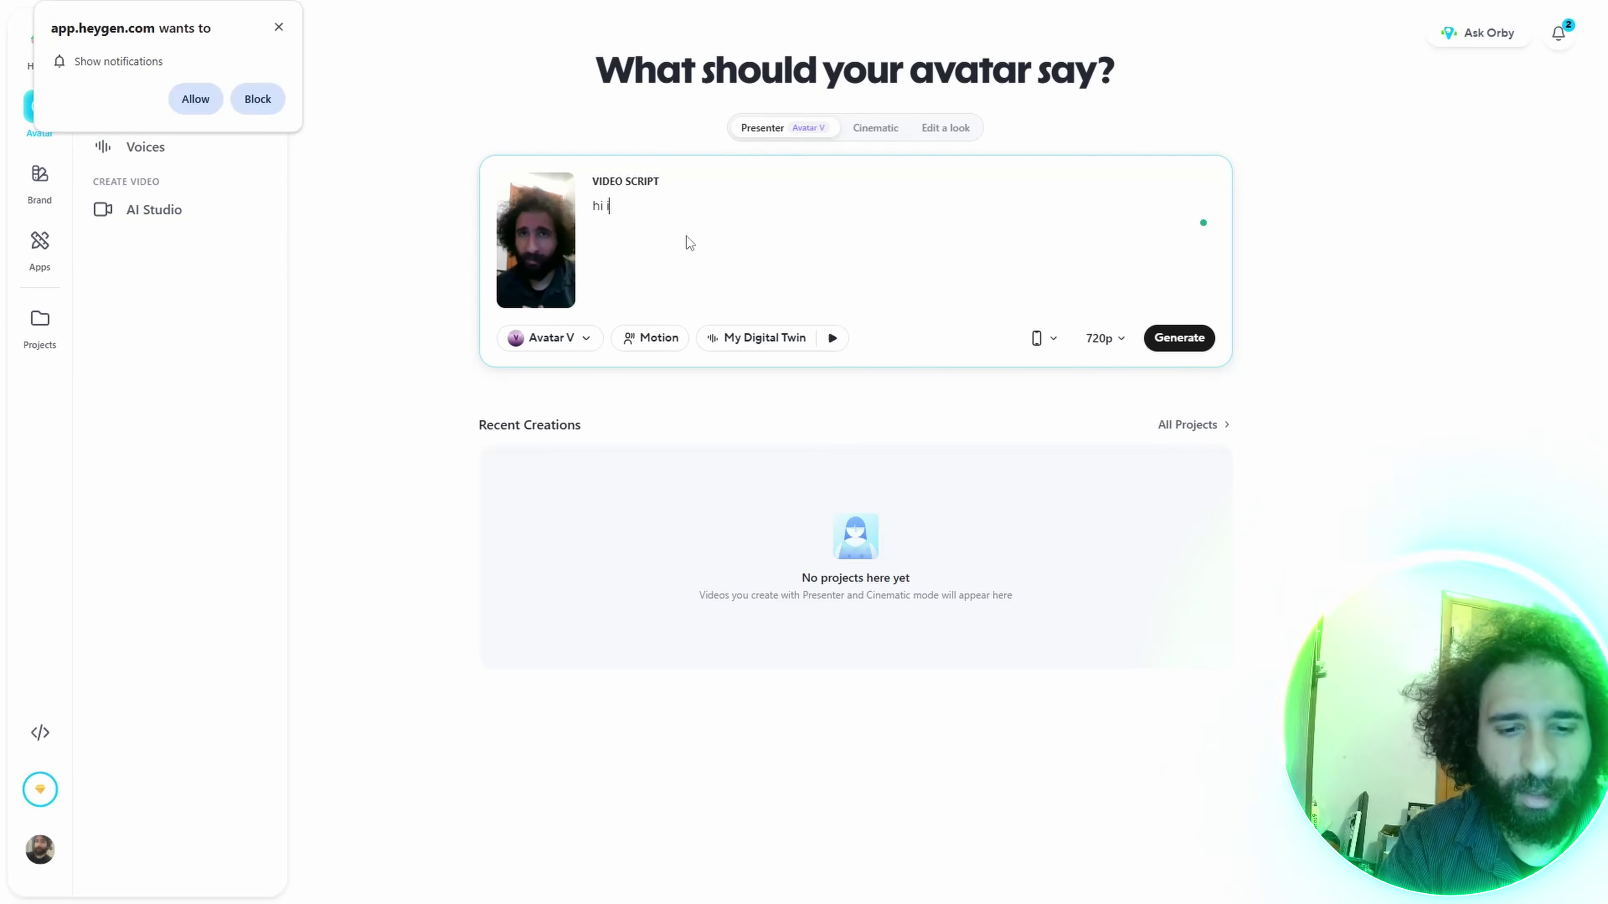
text(m fdoing good)
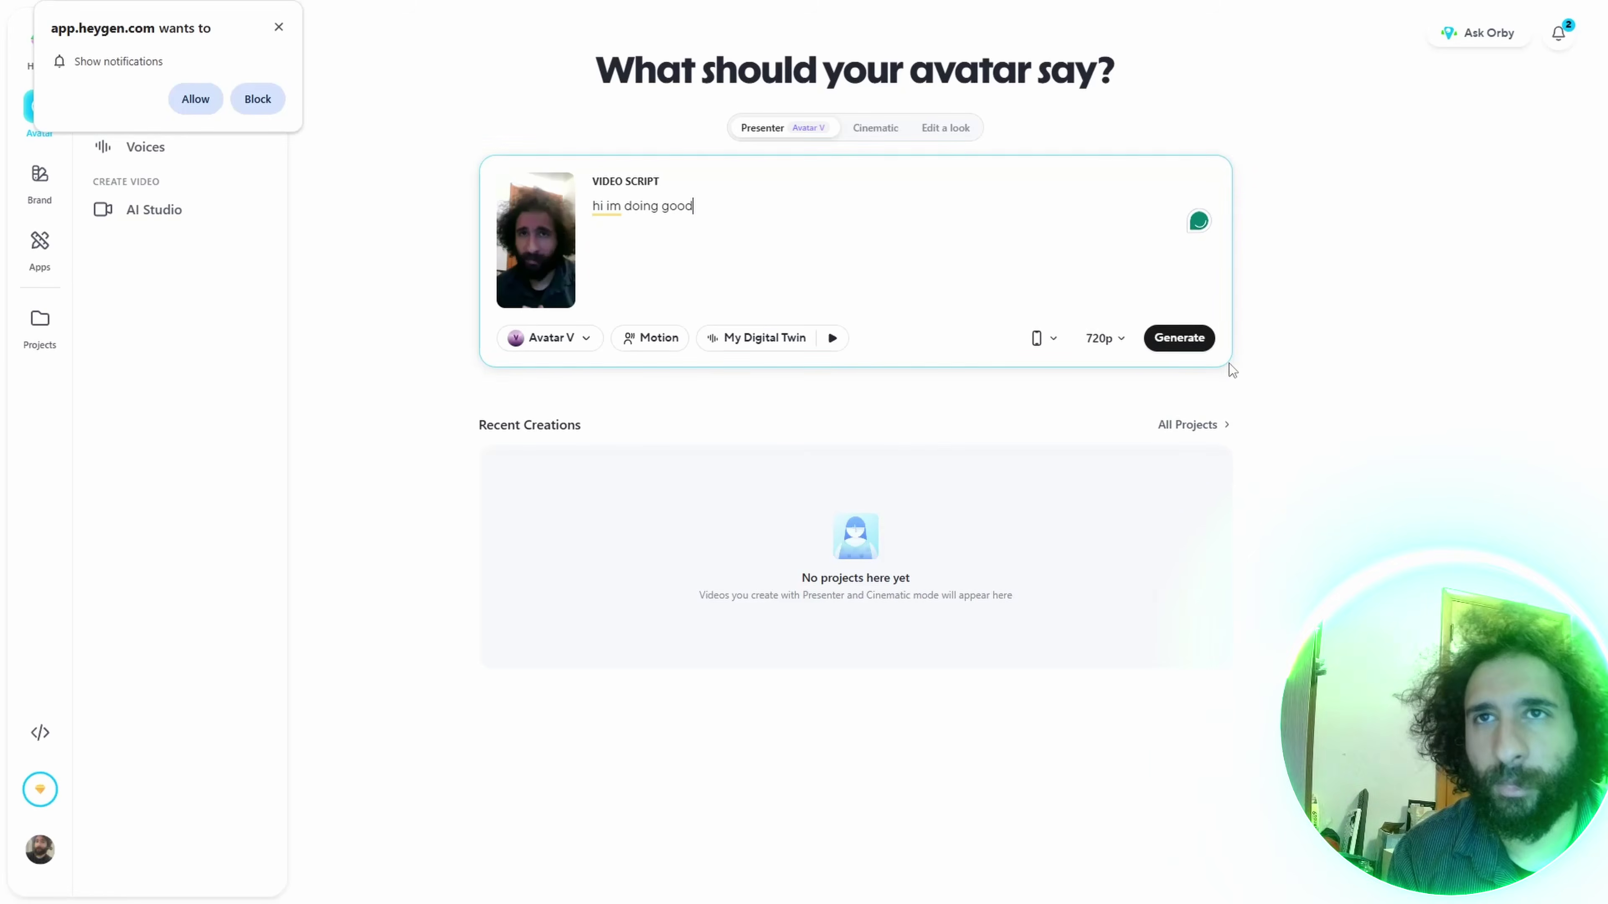
click(1178, 337)
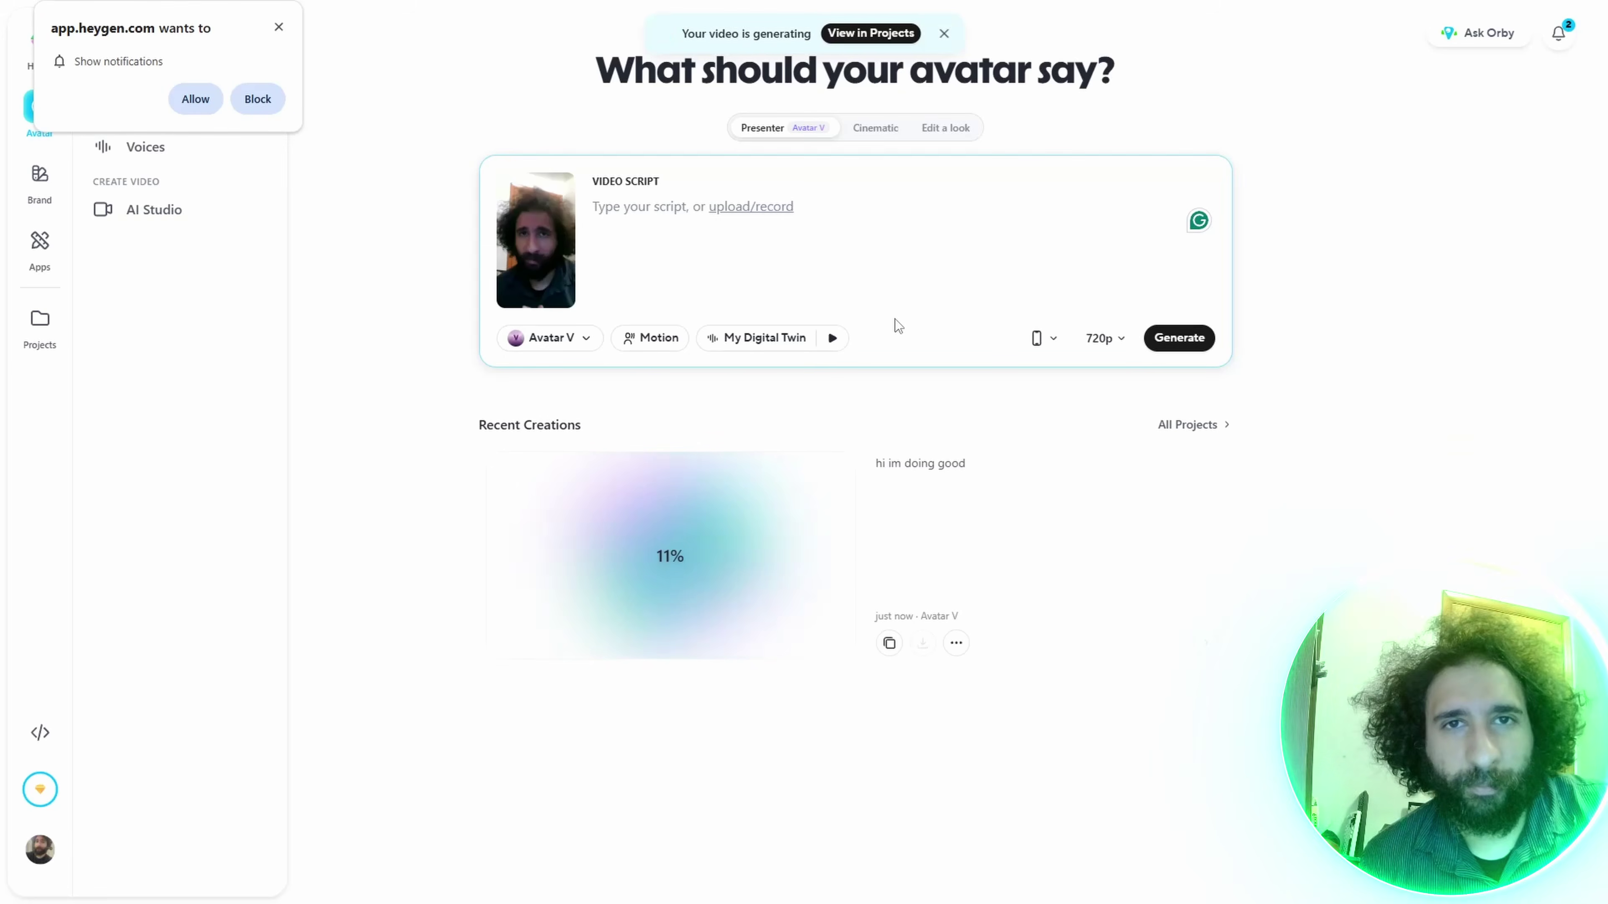
Check the available video resolutions and dismiss the site's notification permission request.
click(1122, 340)
click(1103, 343)
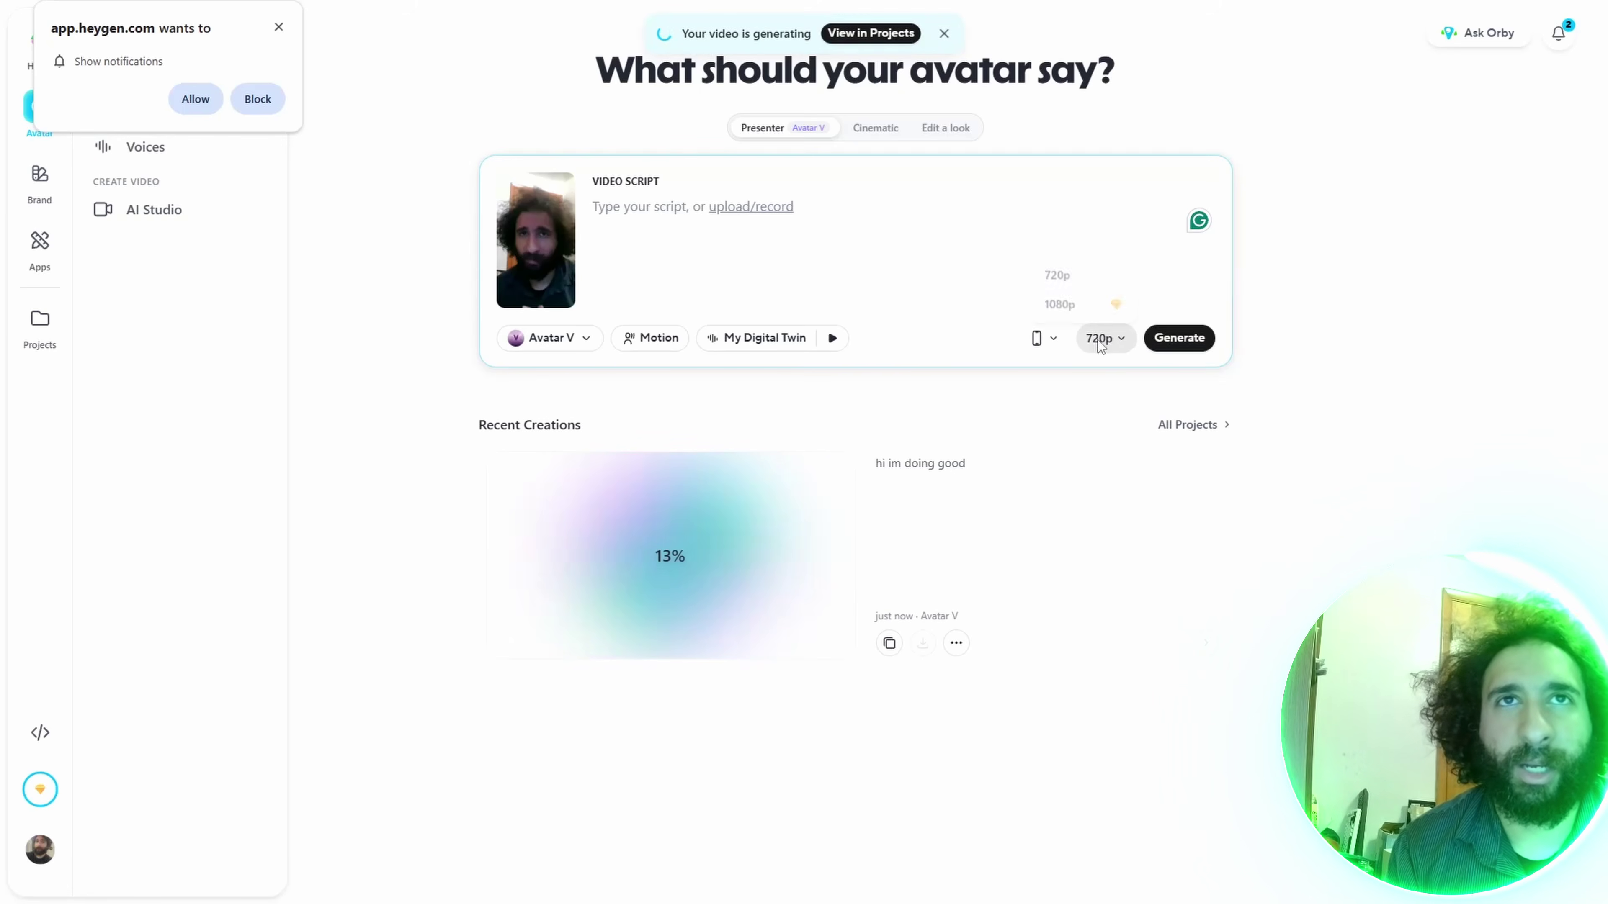
click(278, 28)
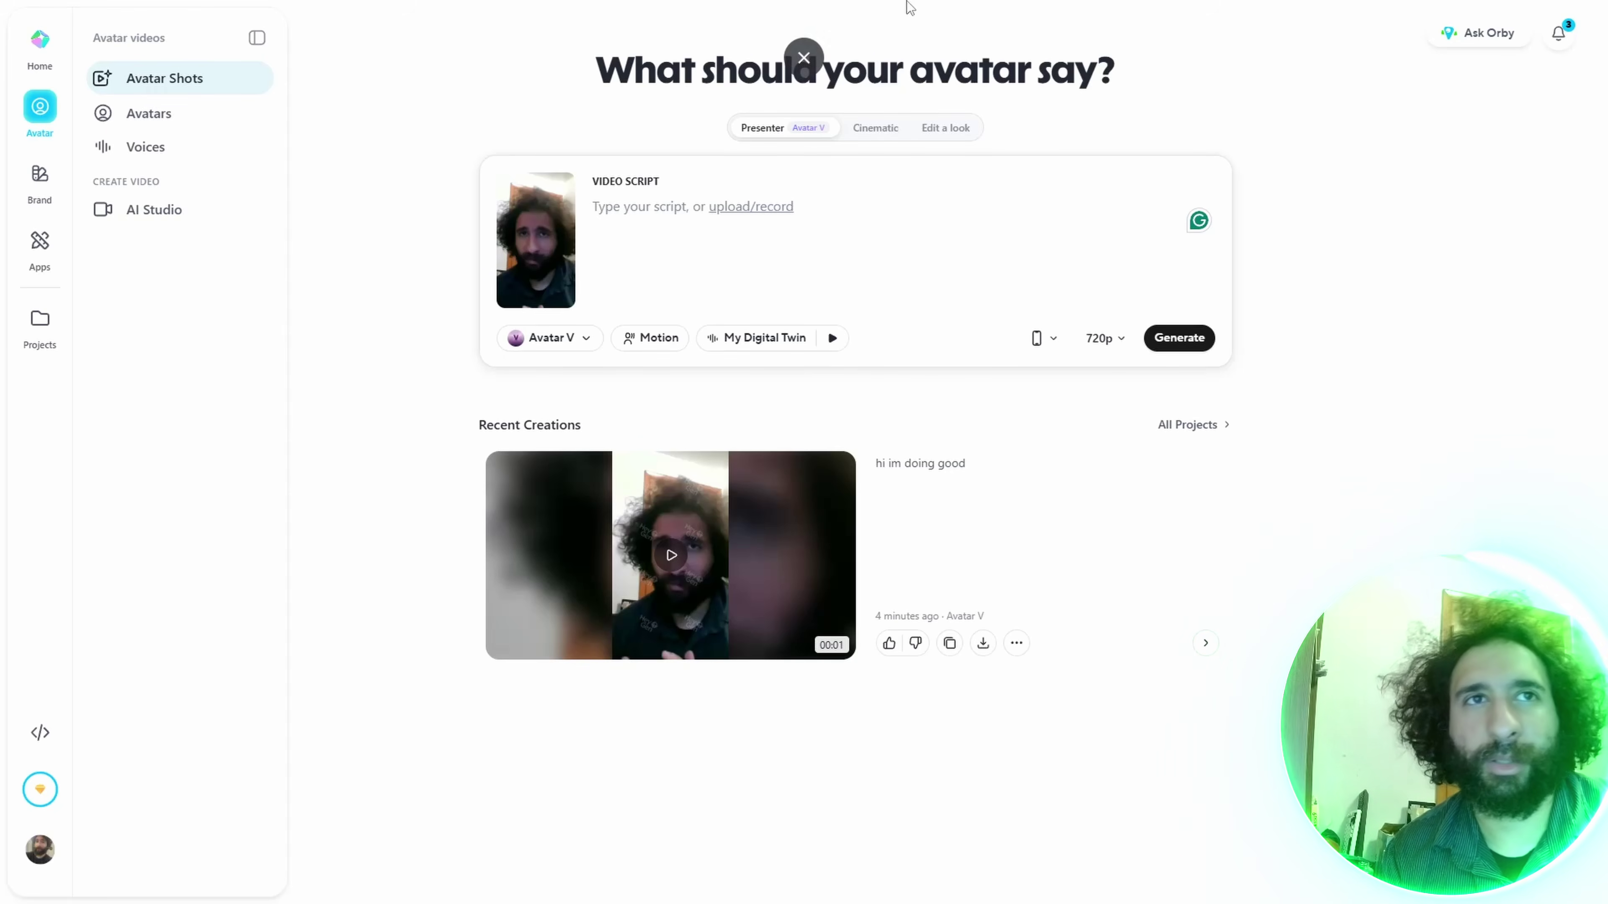
Play the generated avatar video in full screen to review it, and return to the avatar video page.
mouse_move(615, 524)
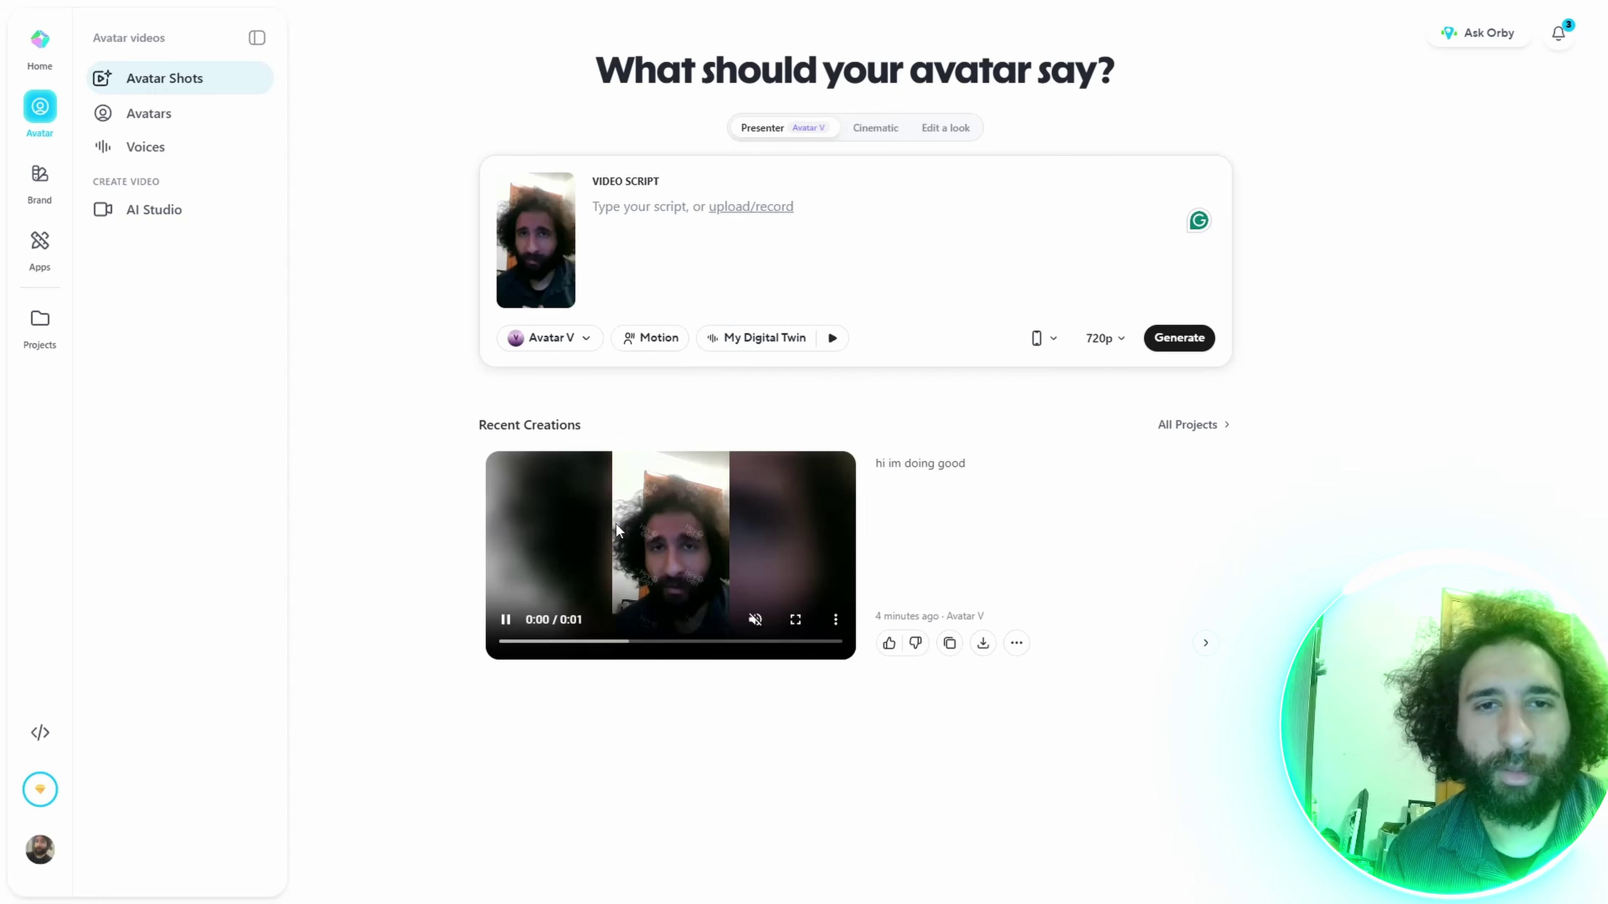
click(506, 623)
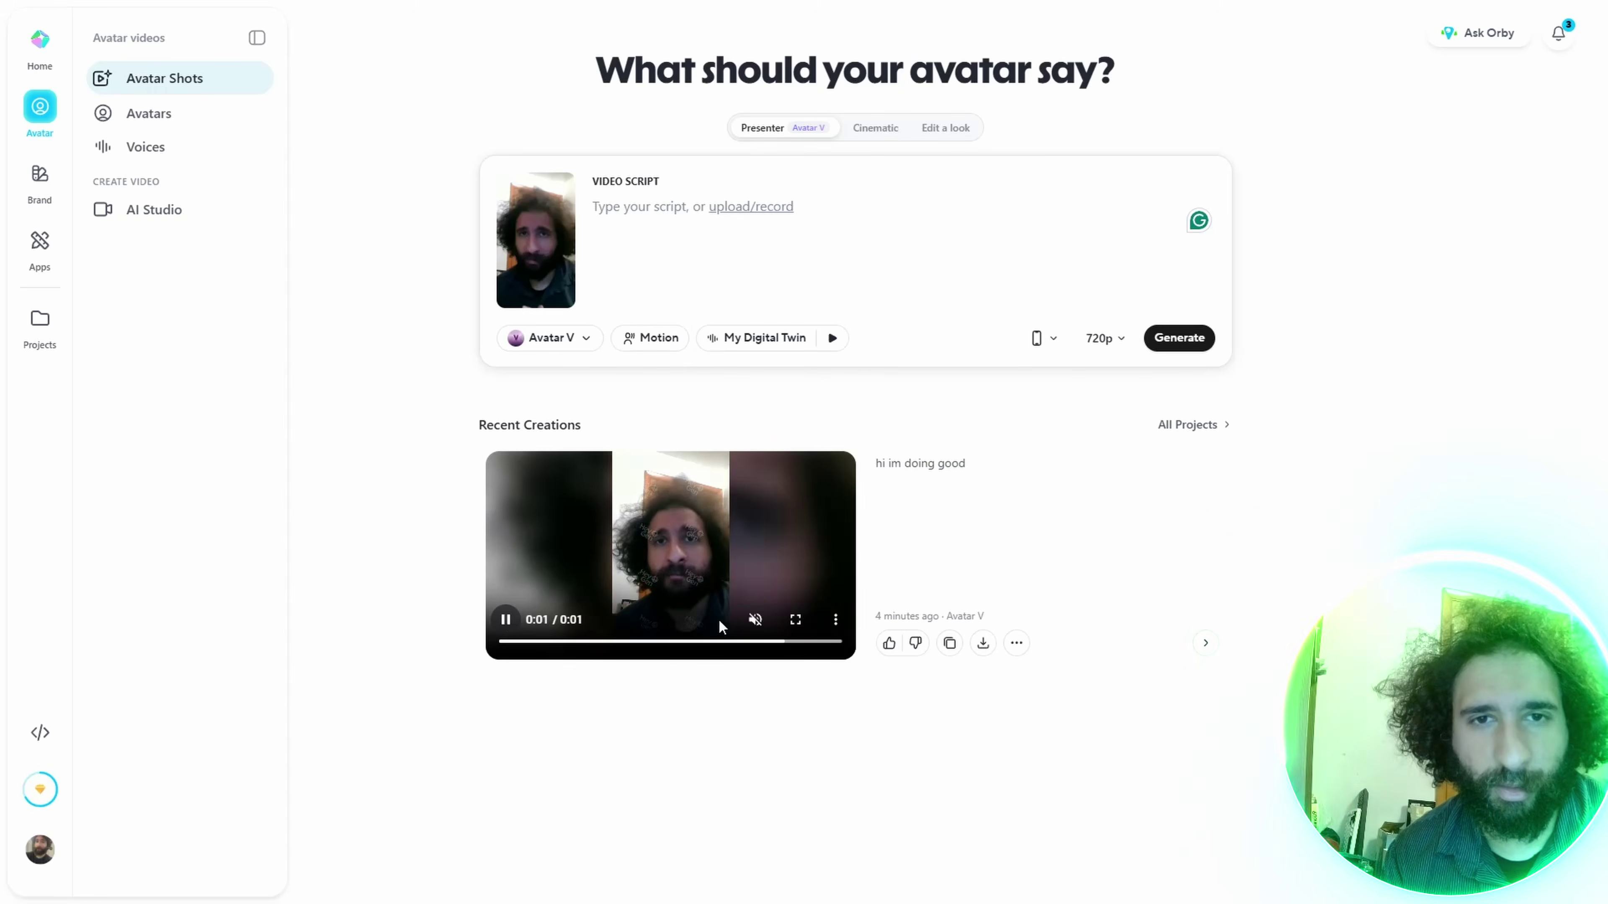
click(795, 619)
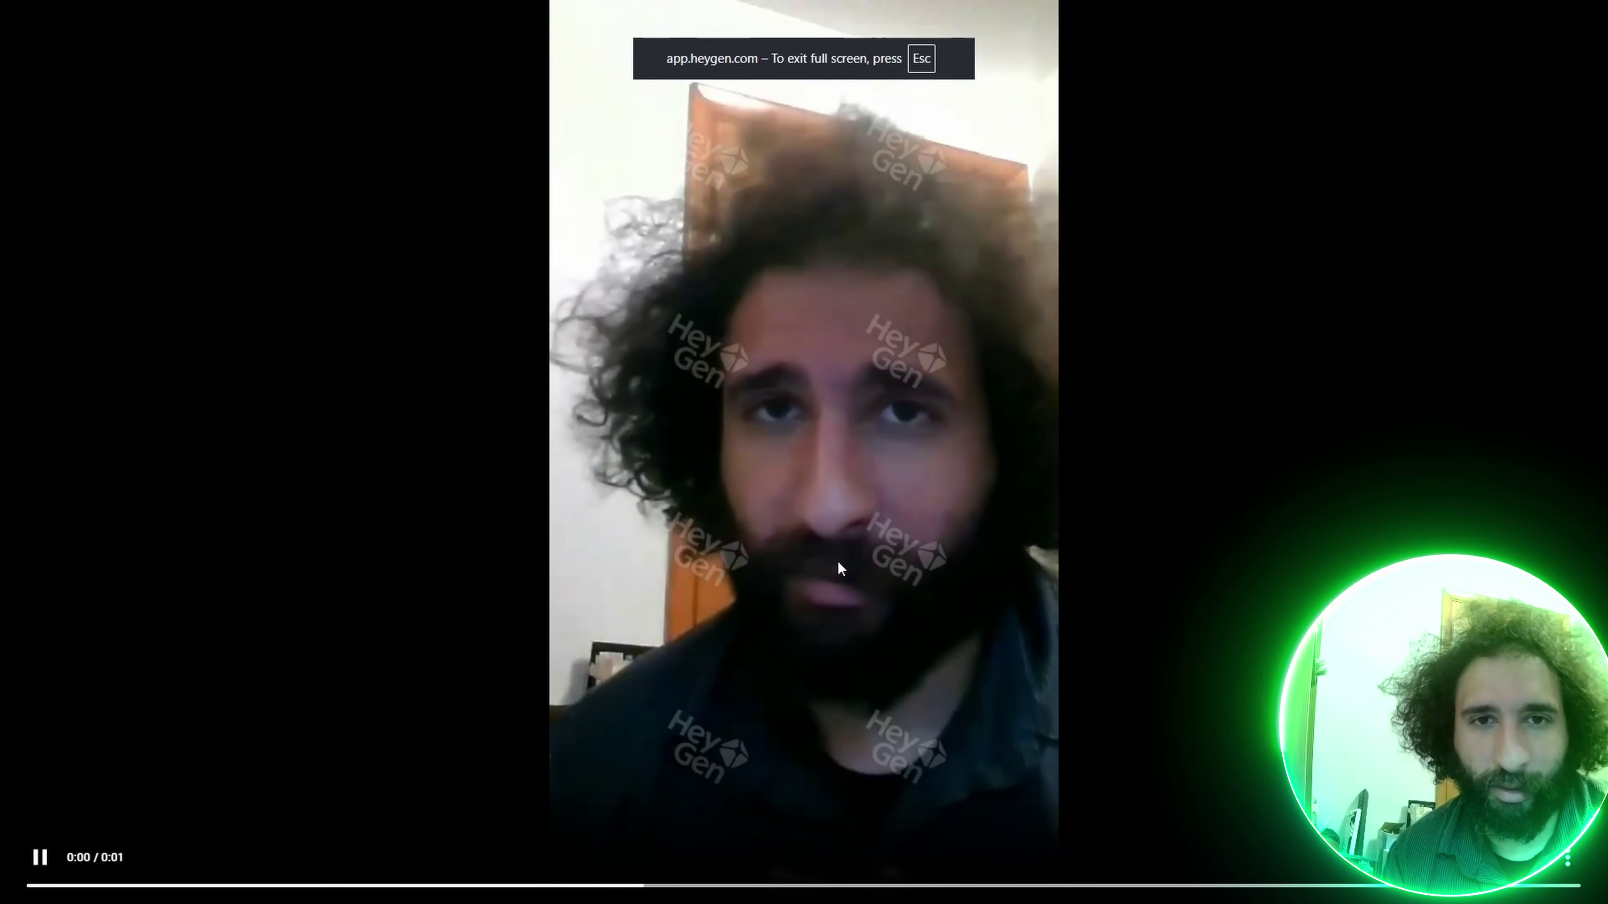
click(838, 557)
click(838, 557)
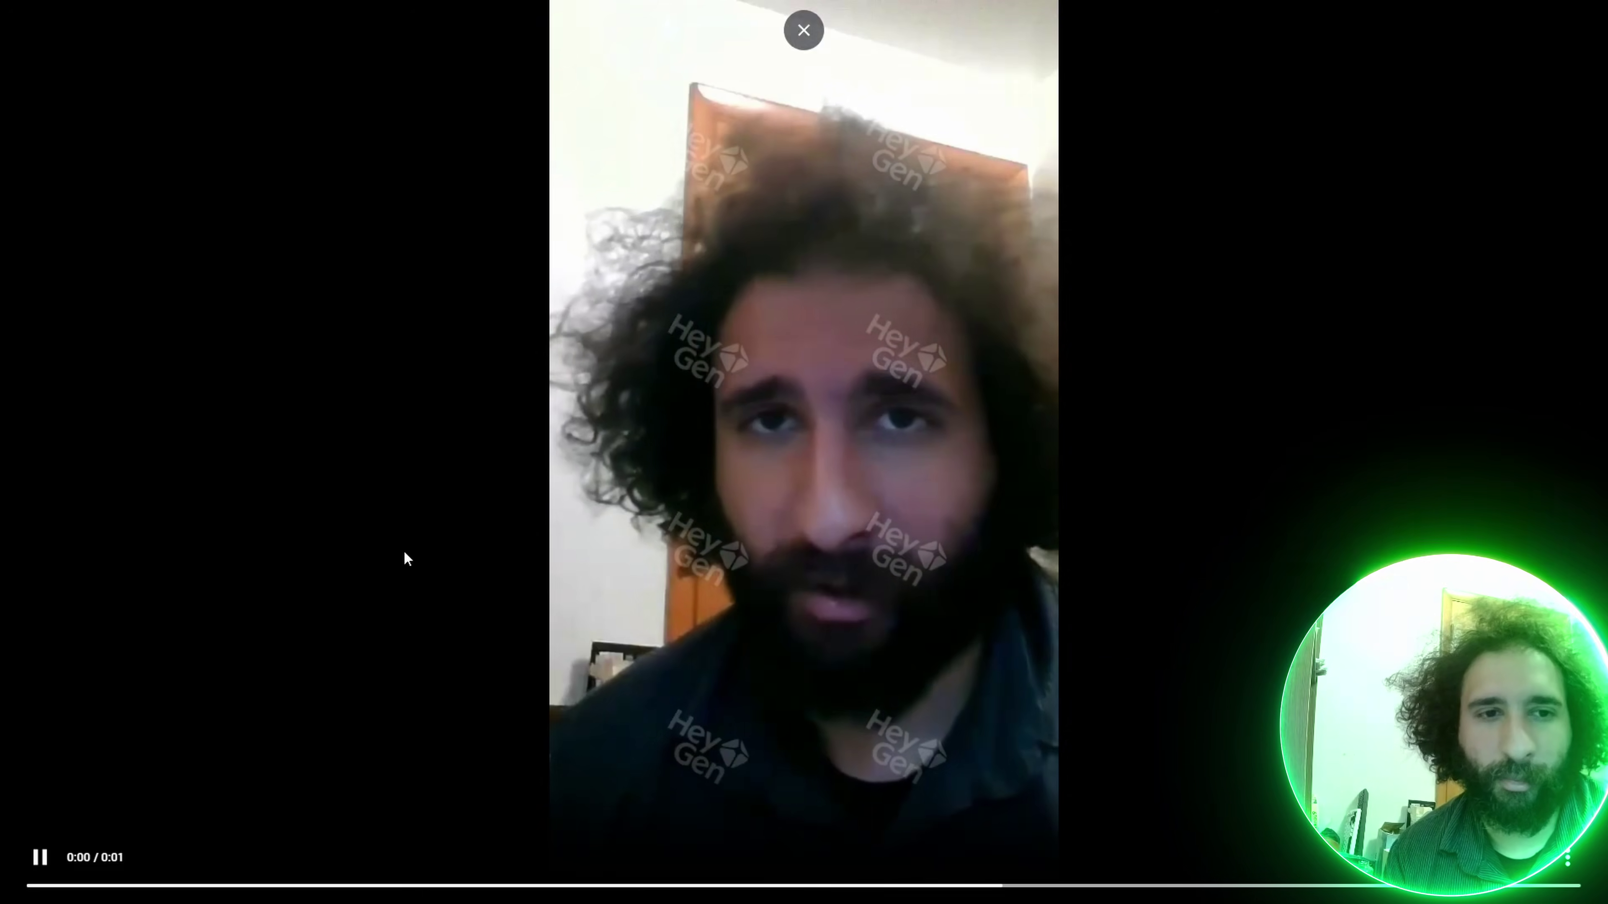
click(907, 882)
click(804, 54)
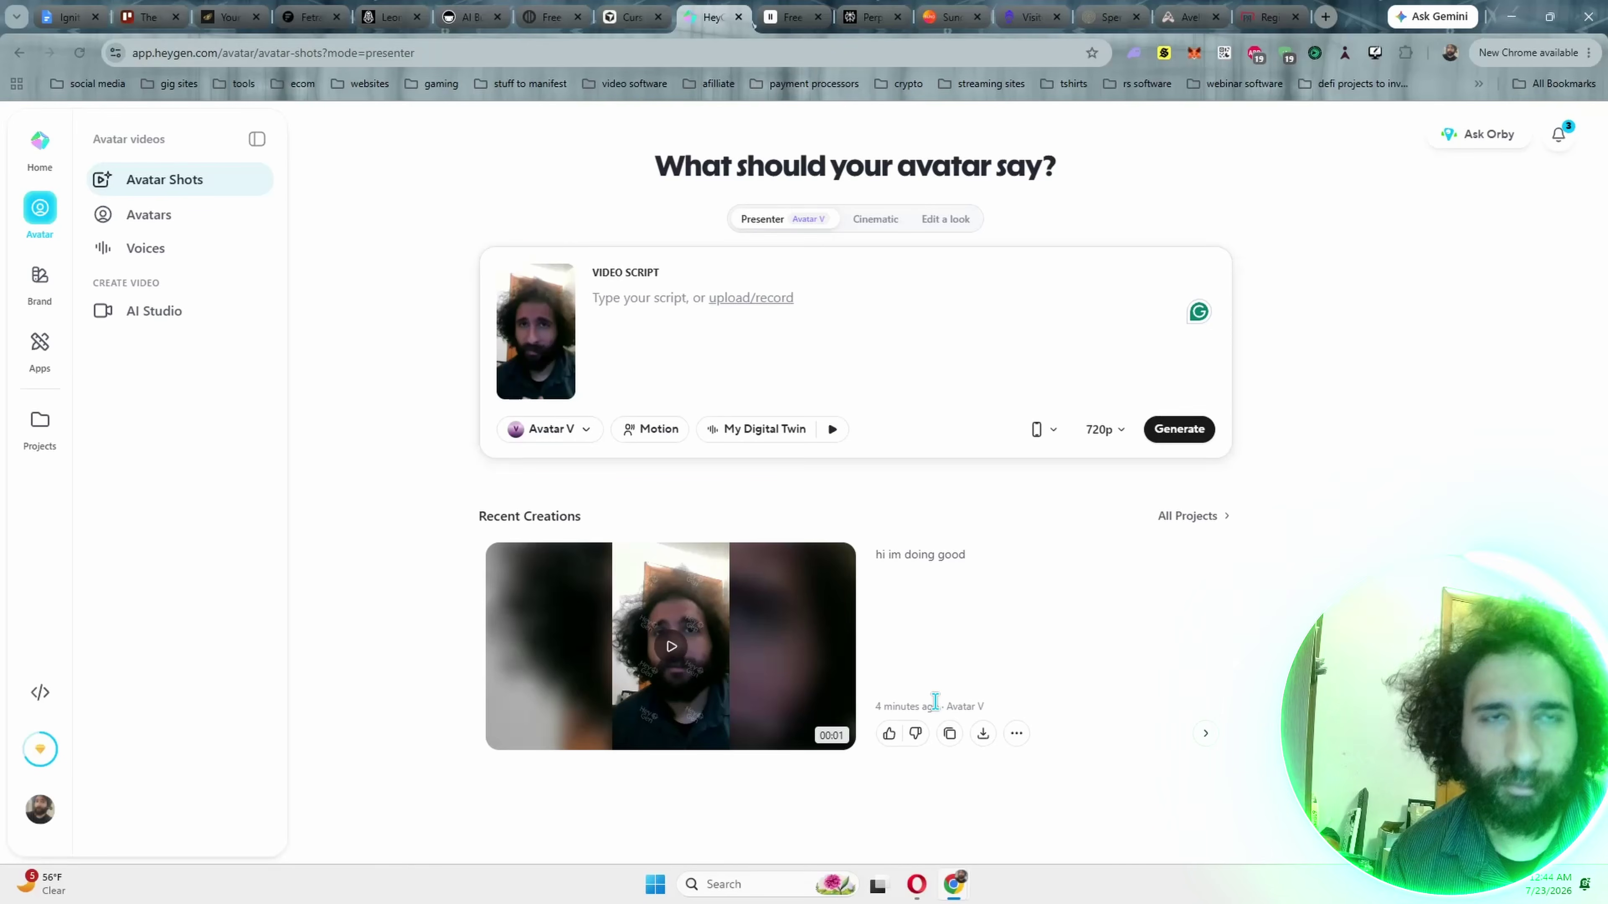
mouse_move(565, 367)
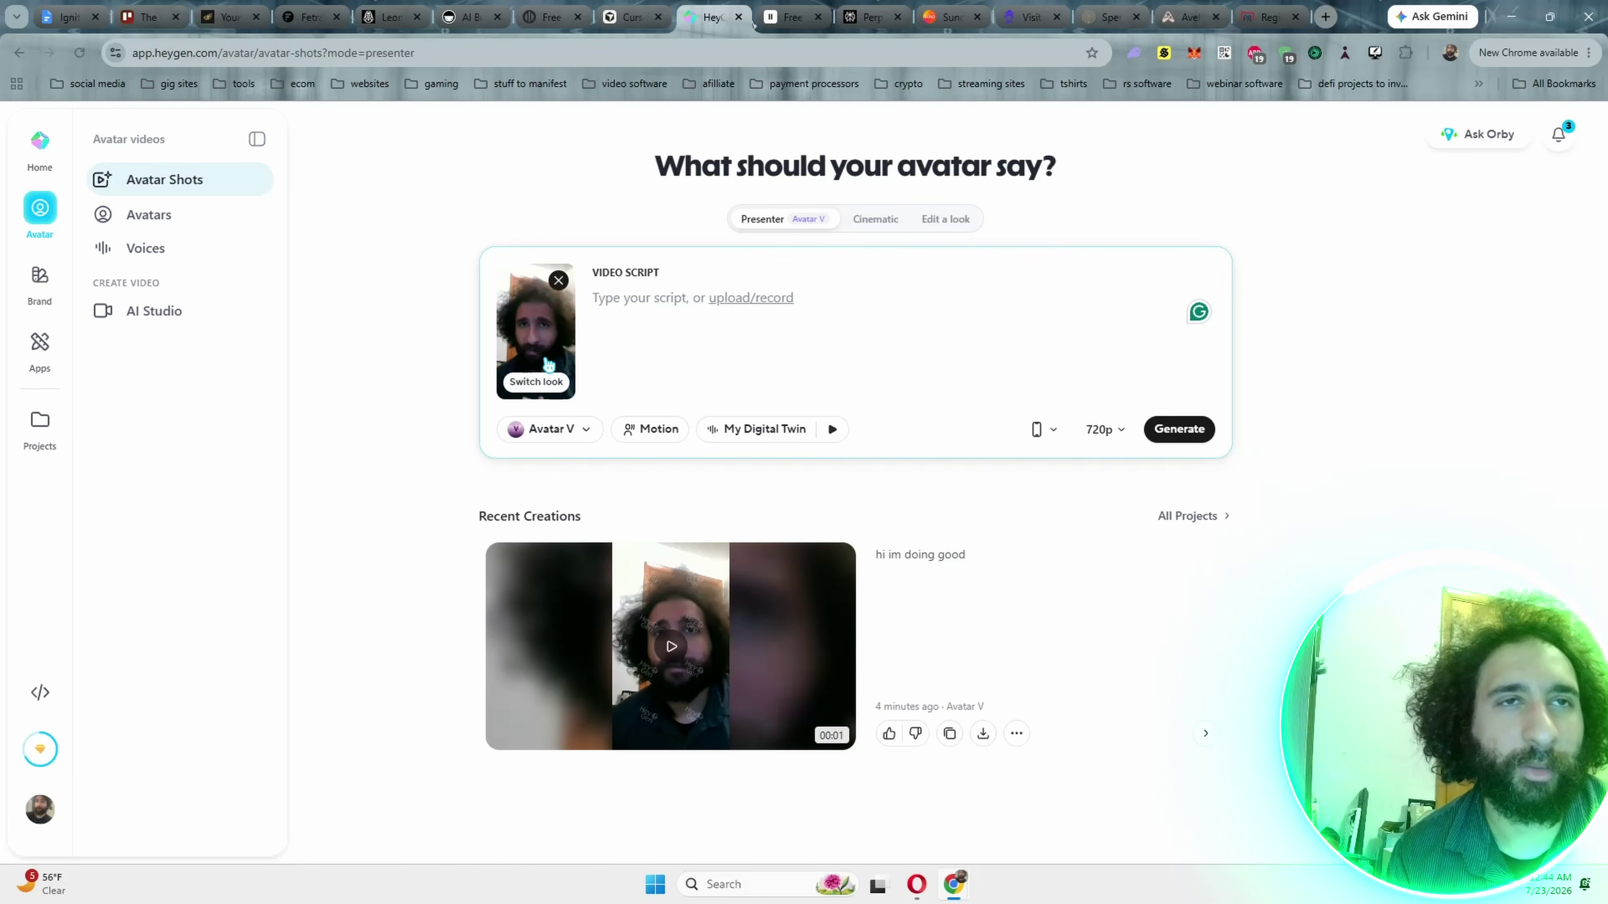
Switch the avatar to the "Suited man in classic library" look and generate a video with the script "hey im a lawyer".
click(543, 383)
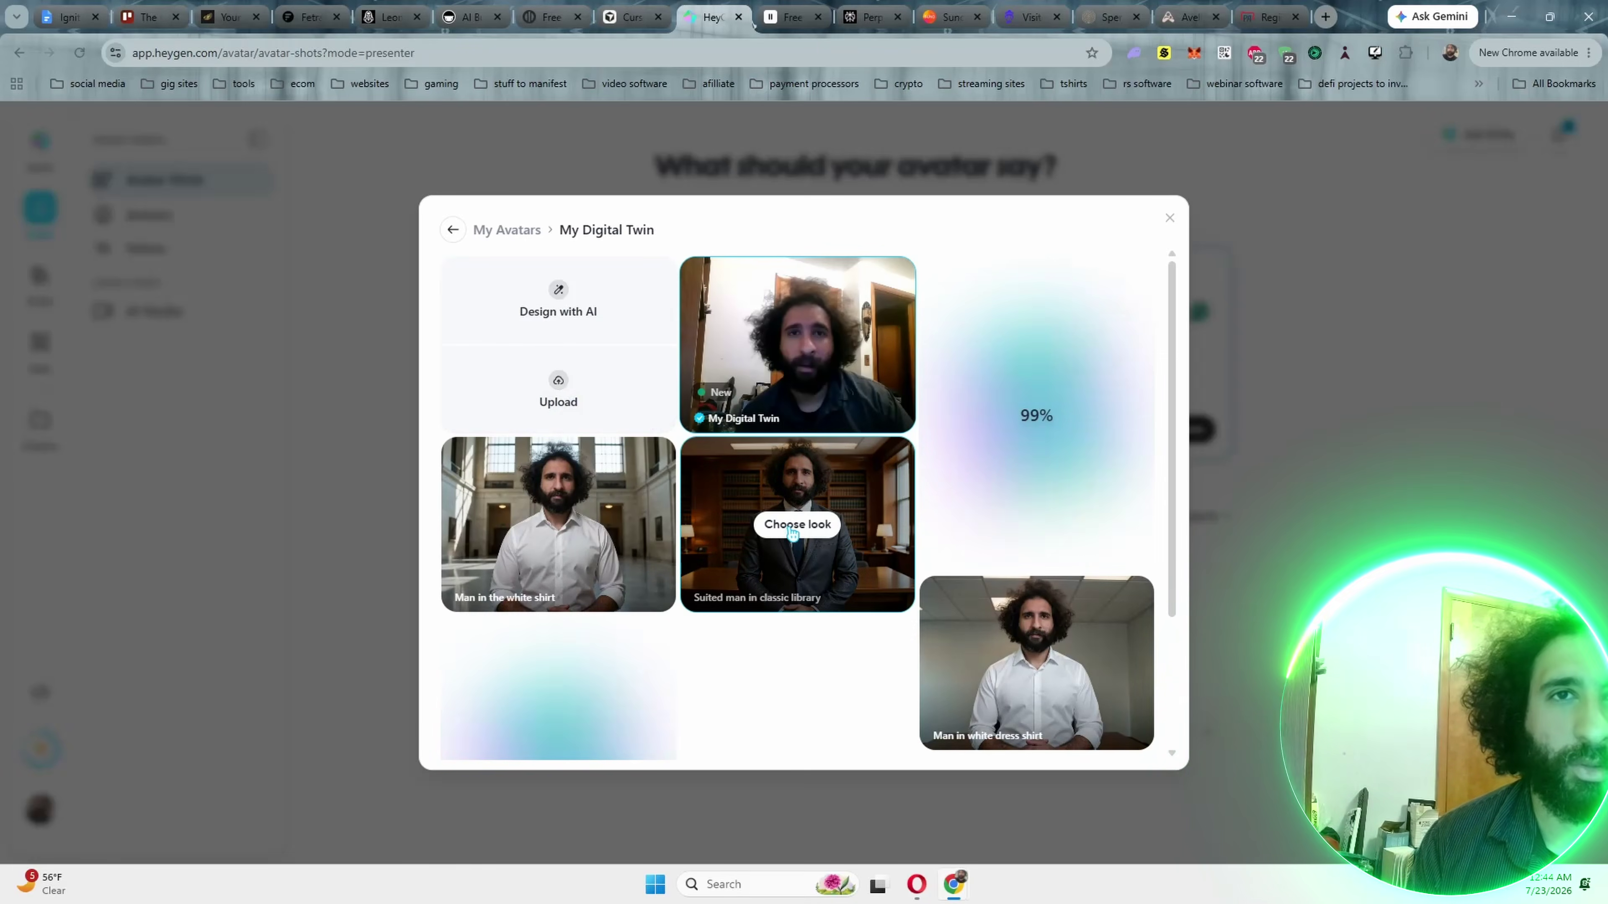
click(796, 524)
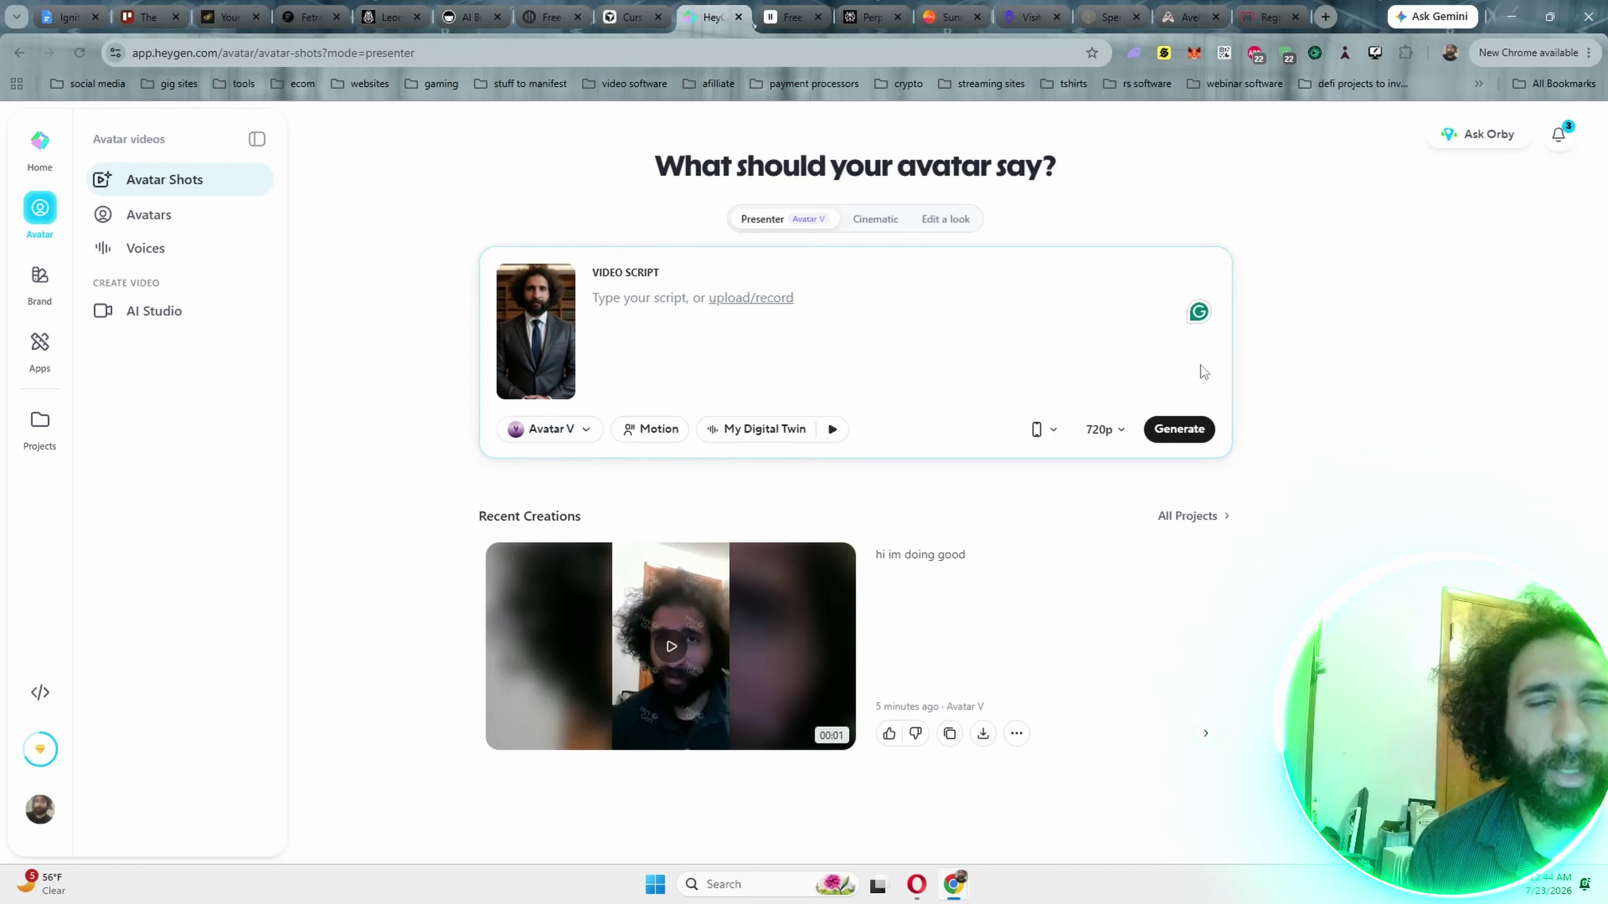
click(1180, 430)
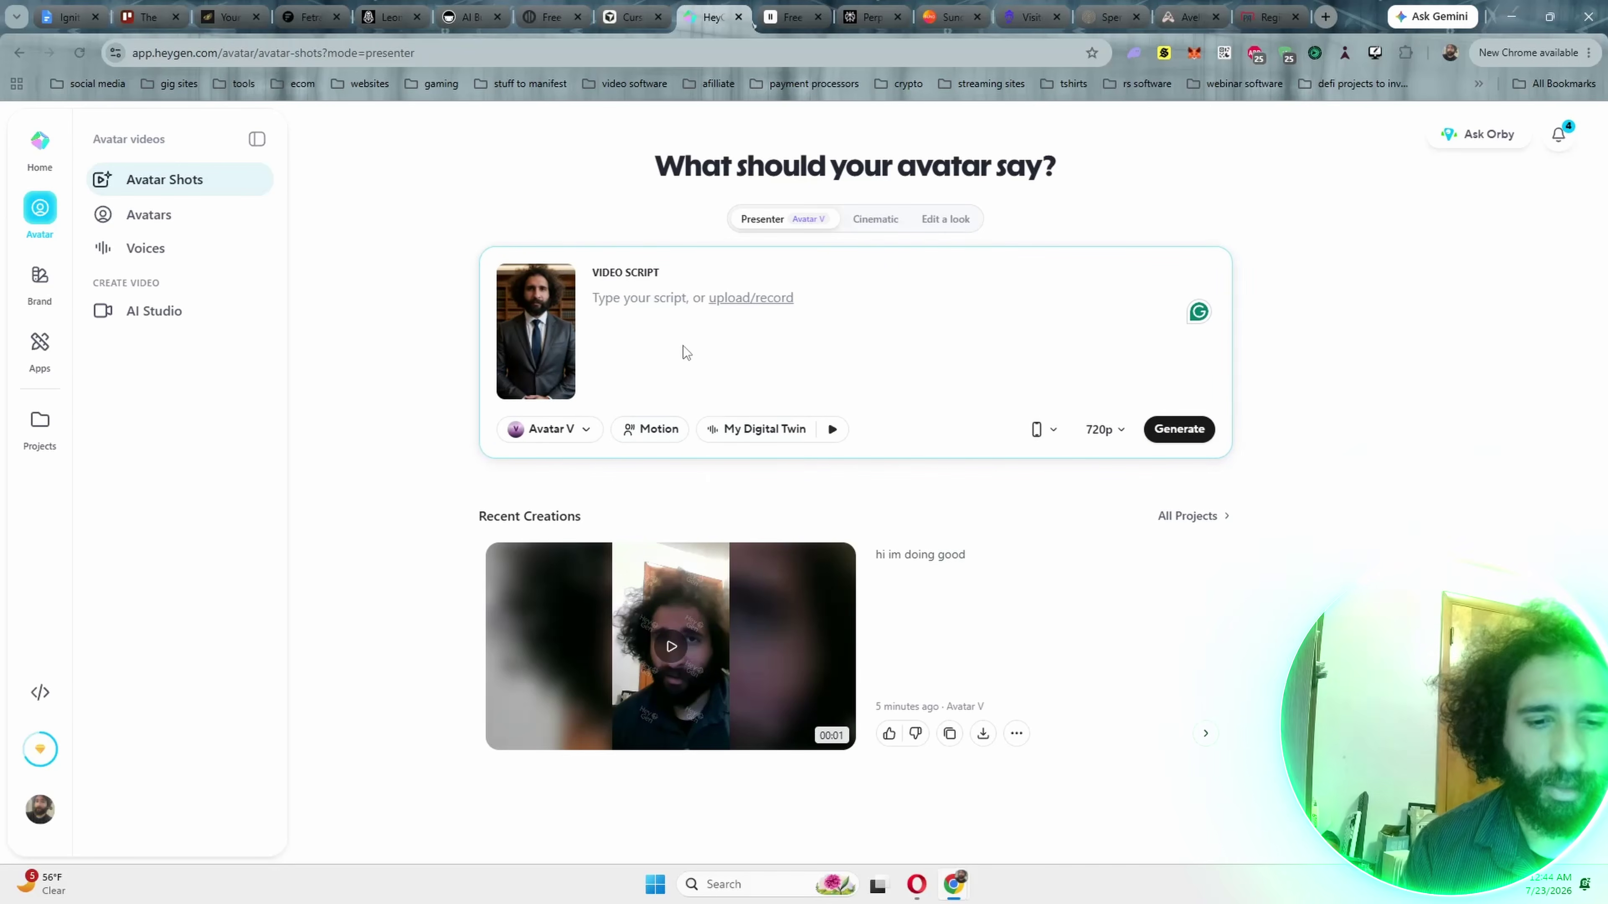
text(hey im a)
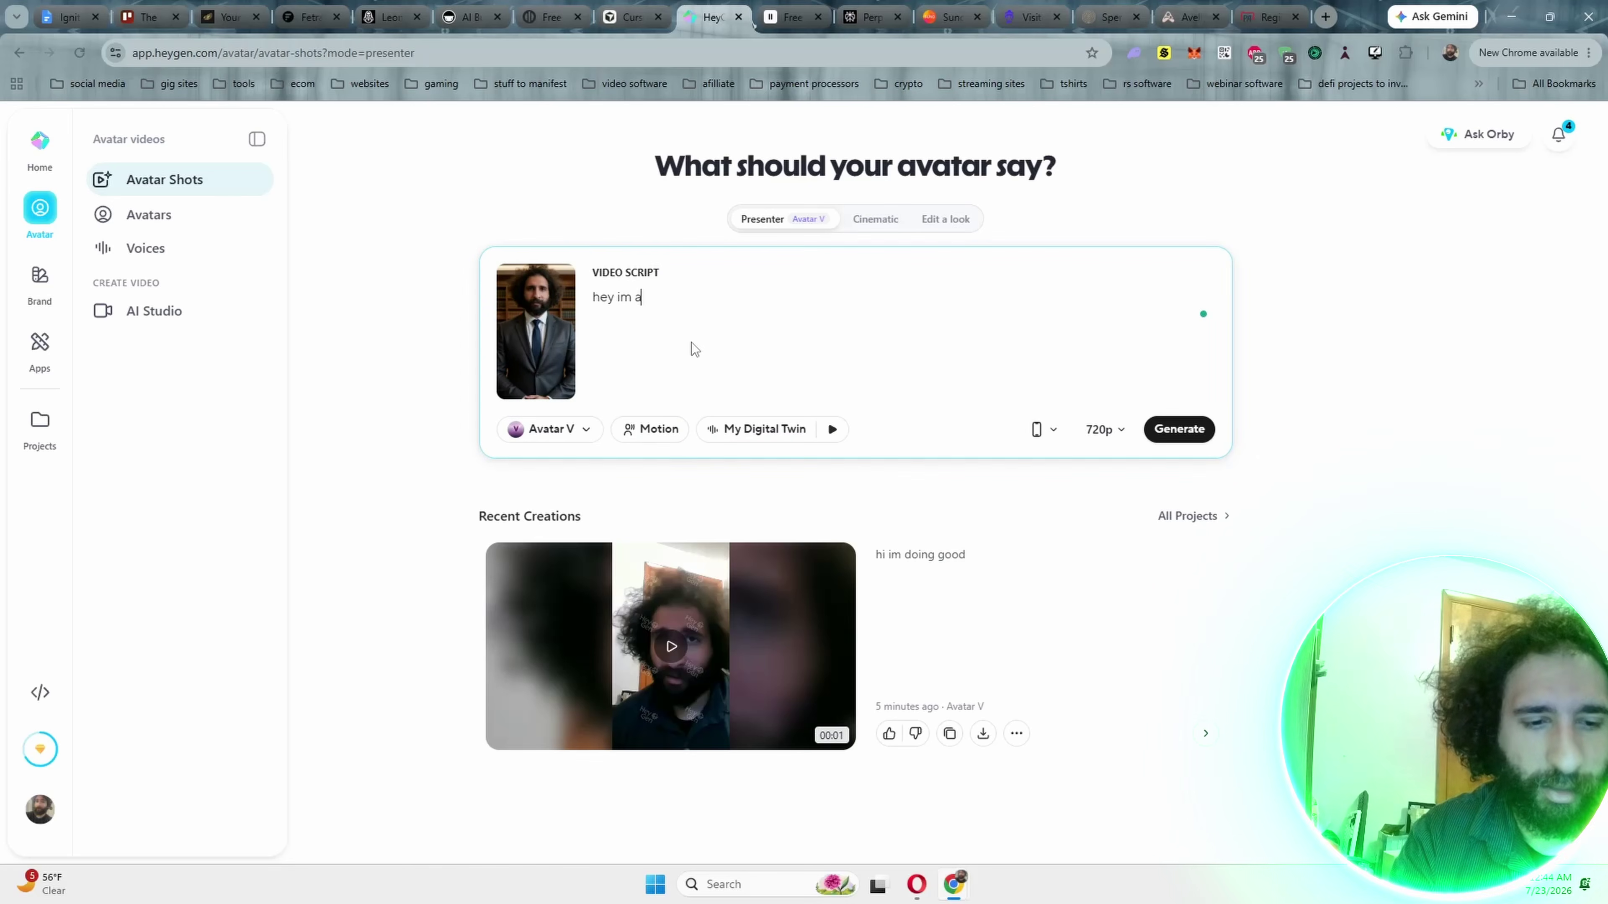
text( lawyer)
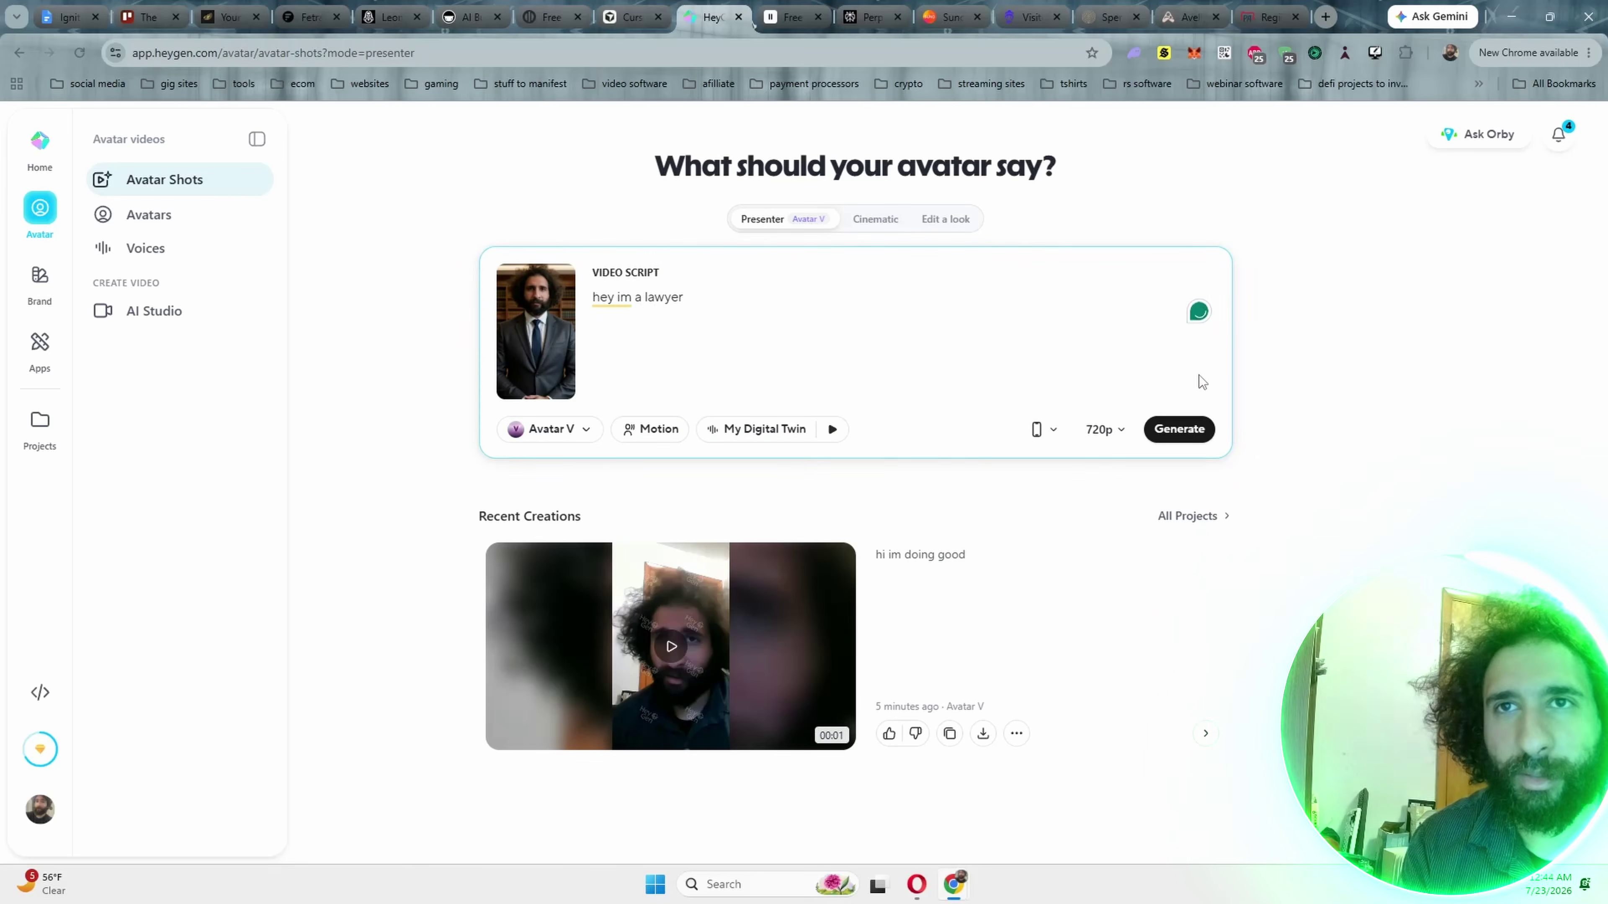
click(1181, 433)
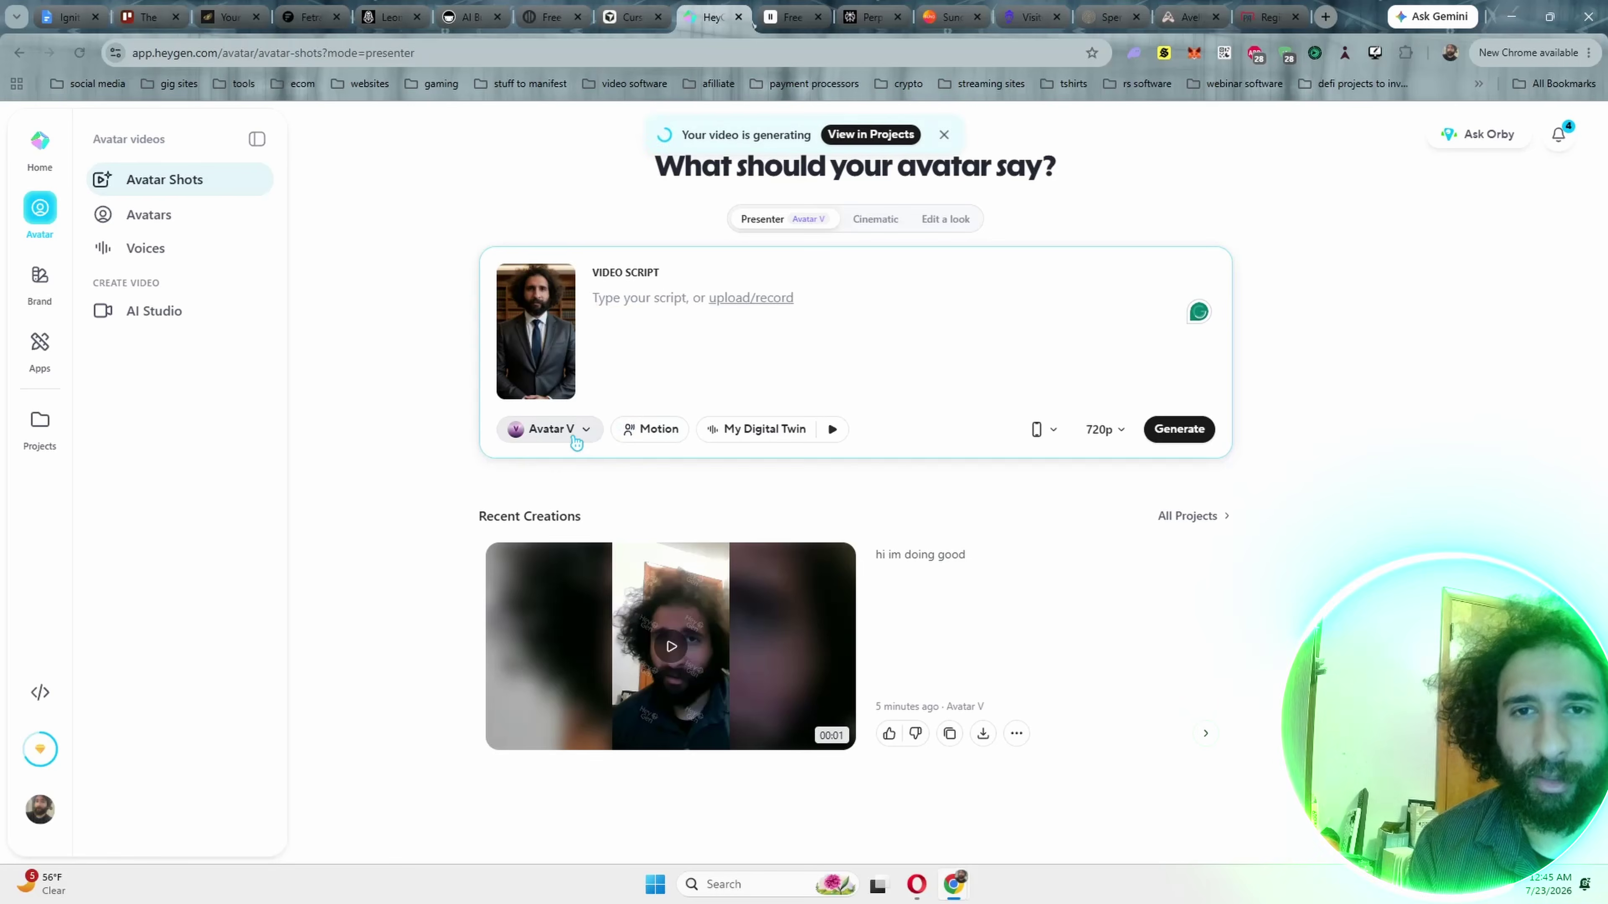
Remove the current avatar and replace it with the public avatar look "Brandon in Grey Suit".
mouse_move(564, 327)
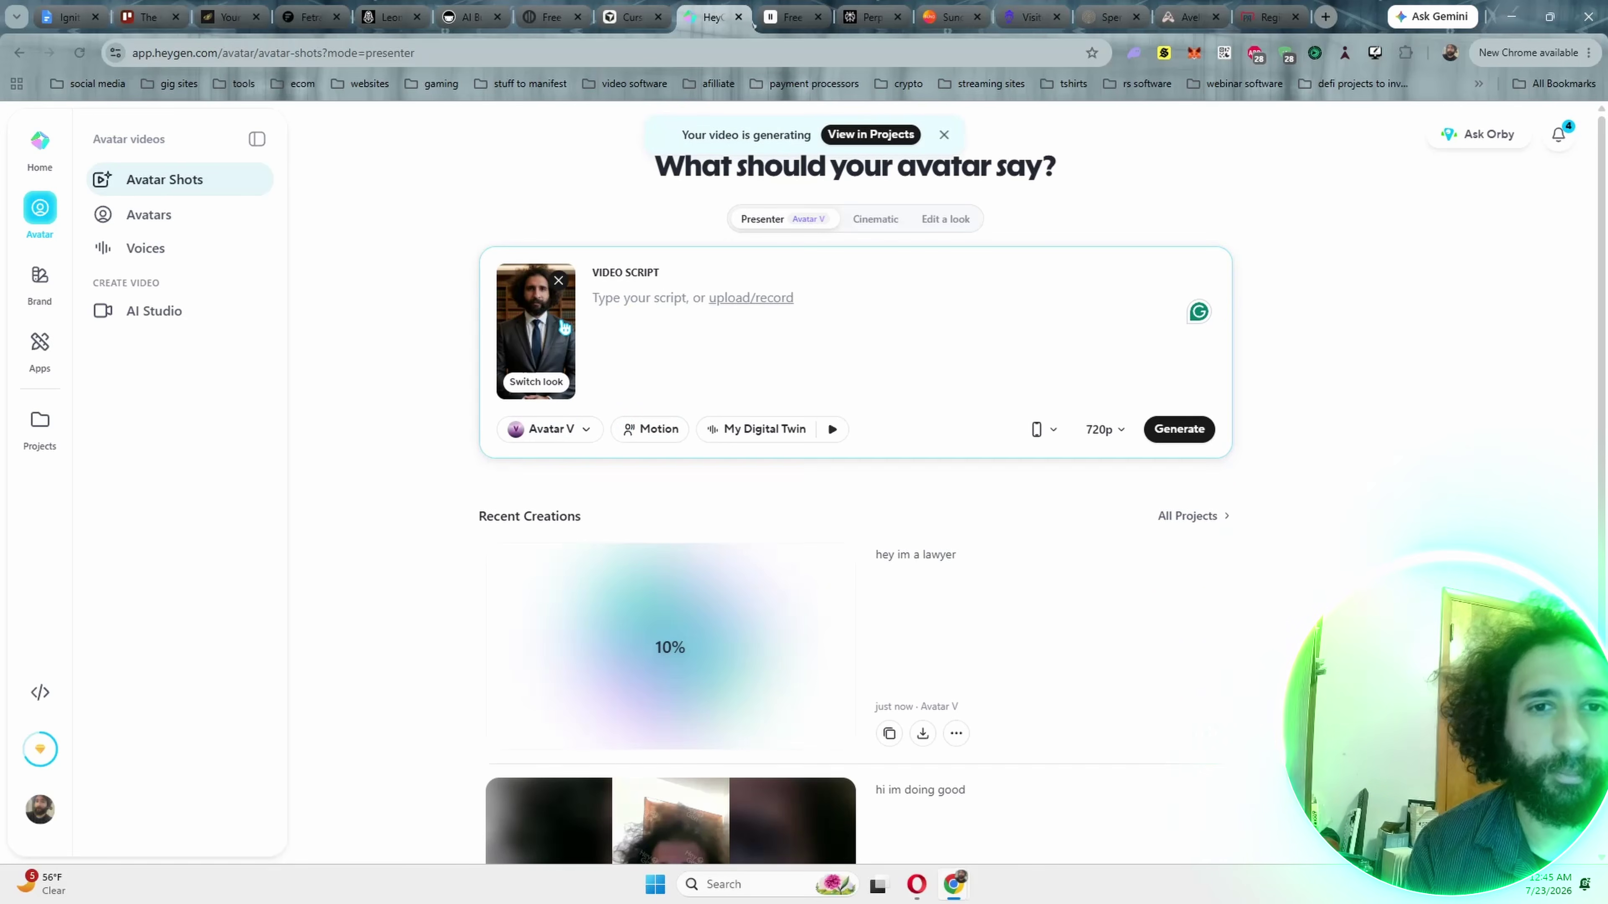
click(558, 280)
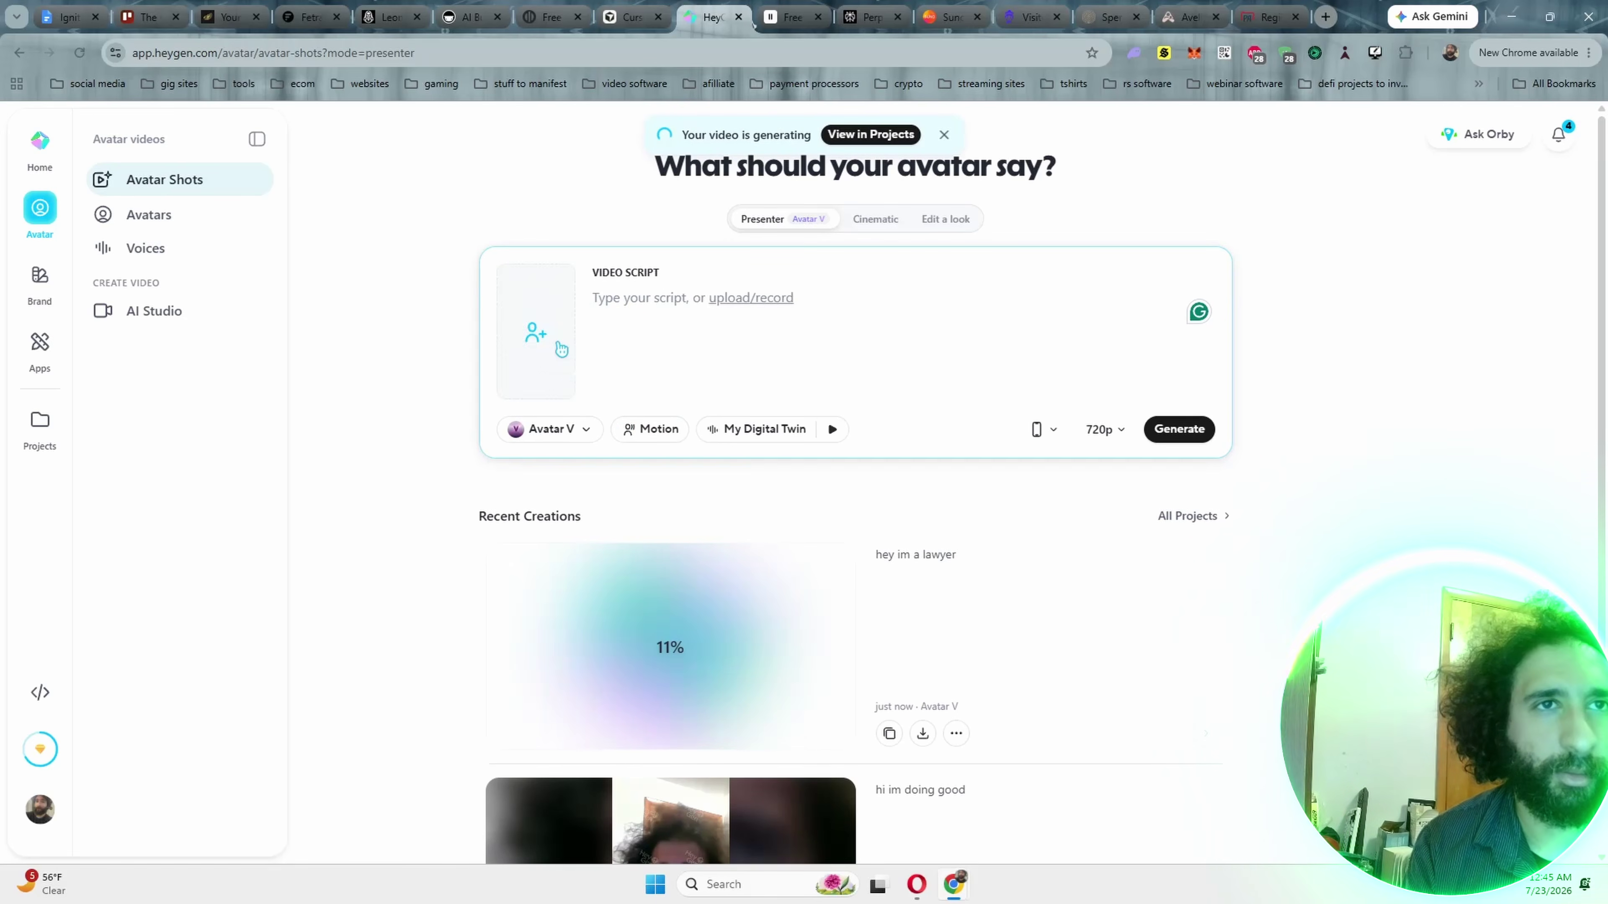
click(560, 367)
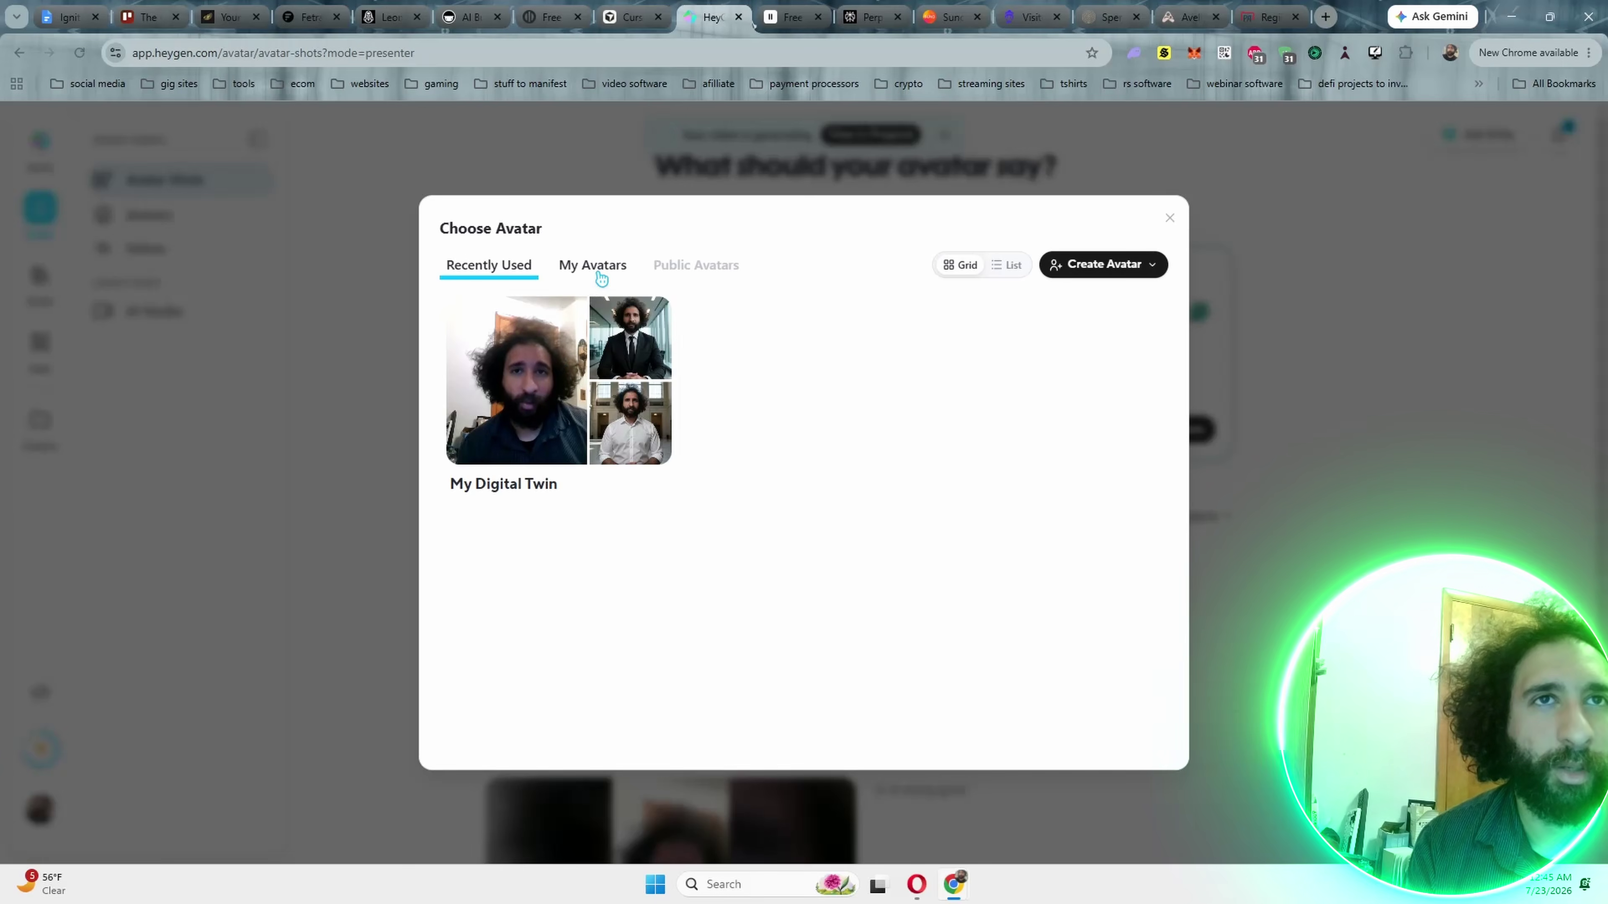
click(595, 270)
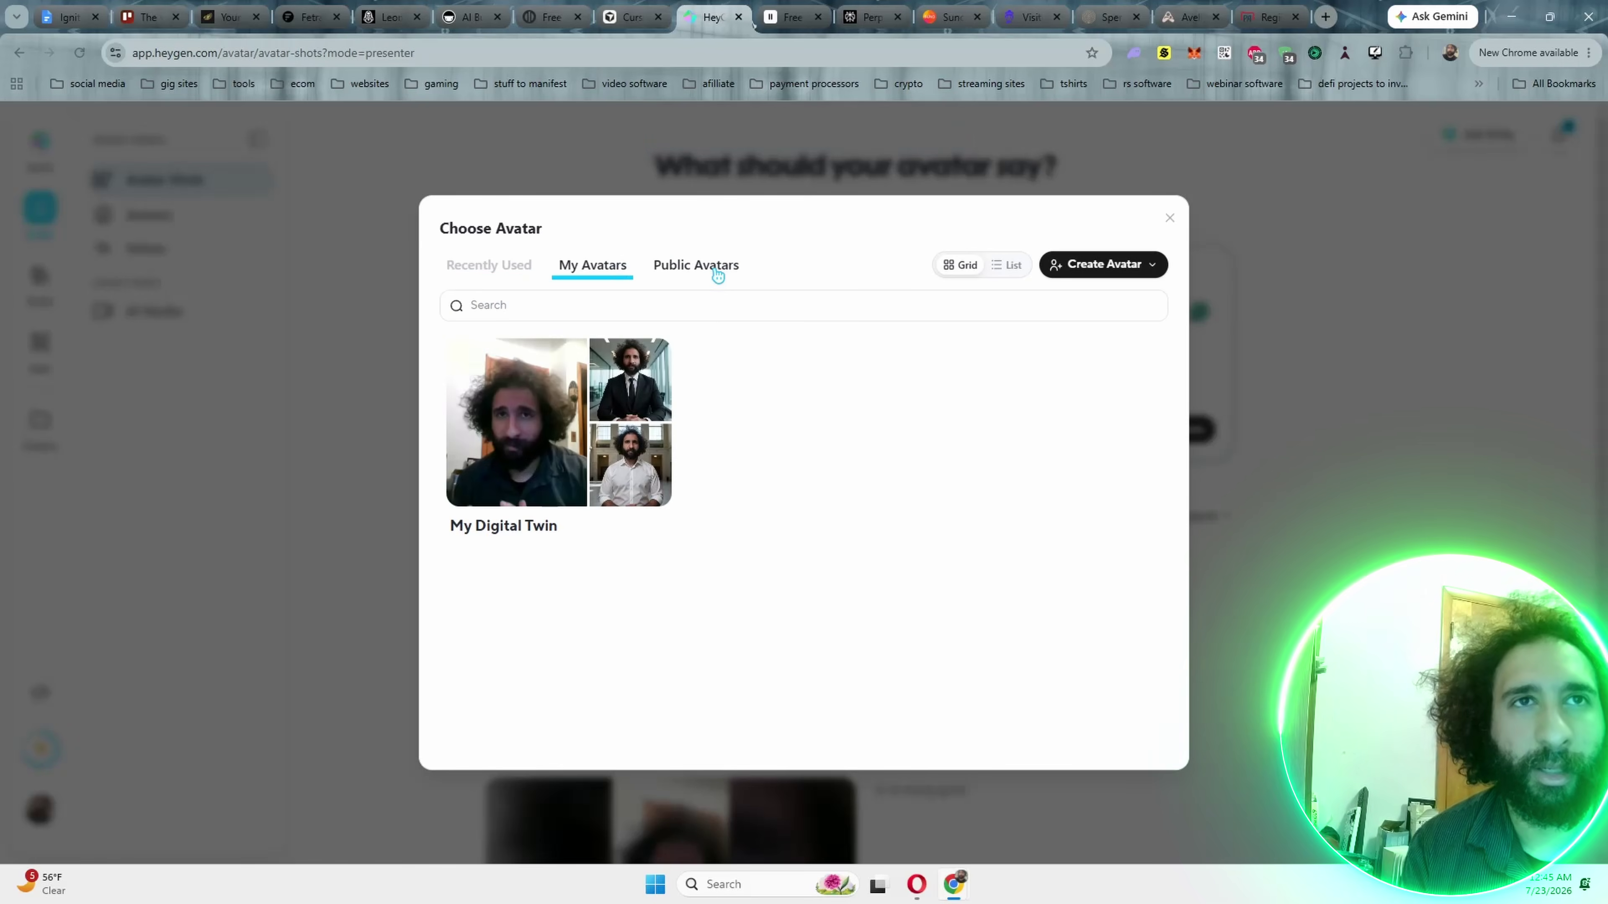
click(717, 274)
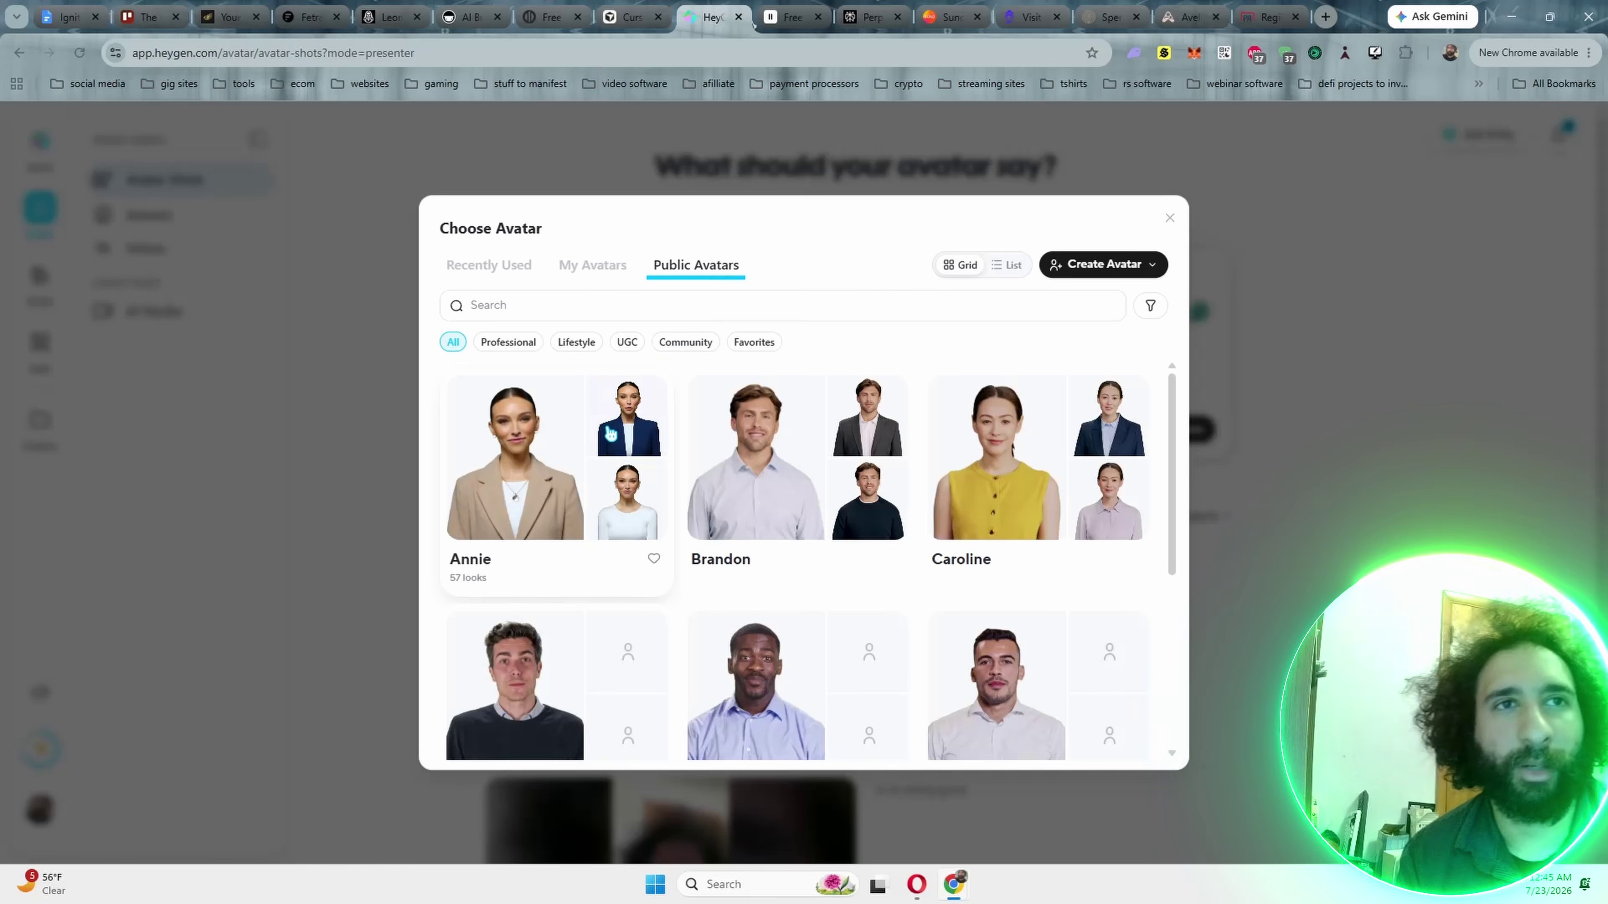
click(769, 478)
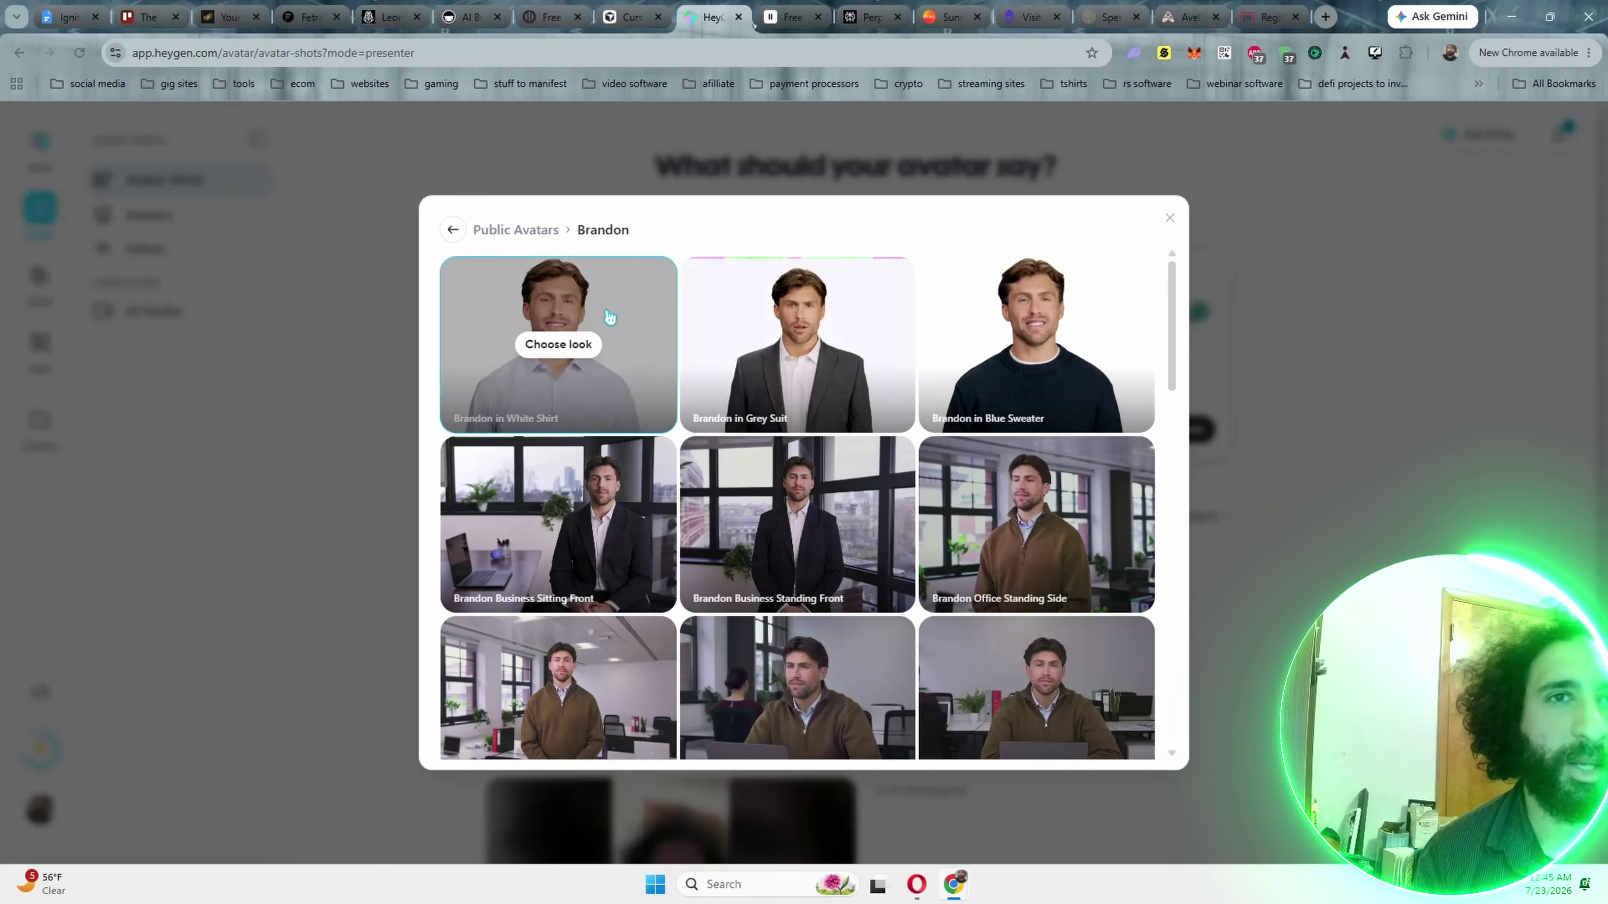
click(747, 338)
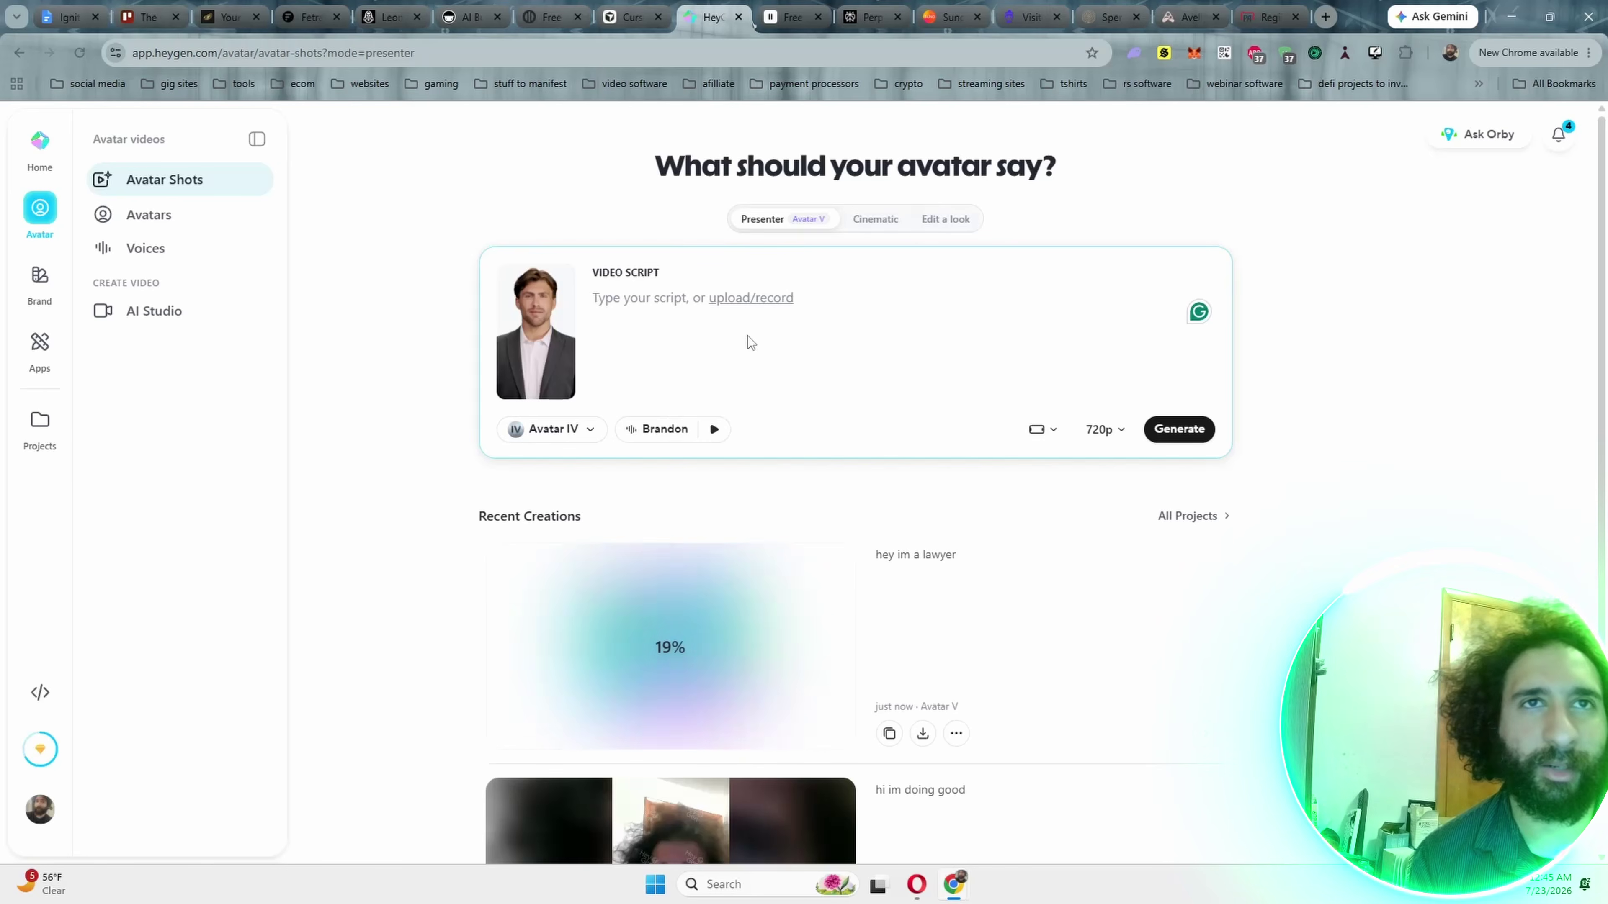
Generate a video of the chosen public avatar with the script "hey hows it going".
click(622, 308)
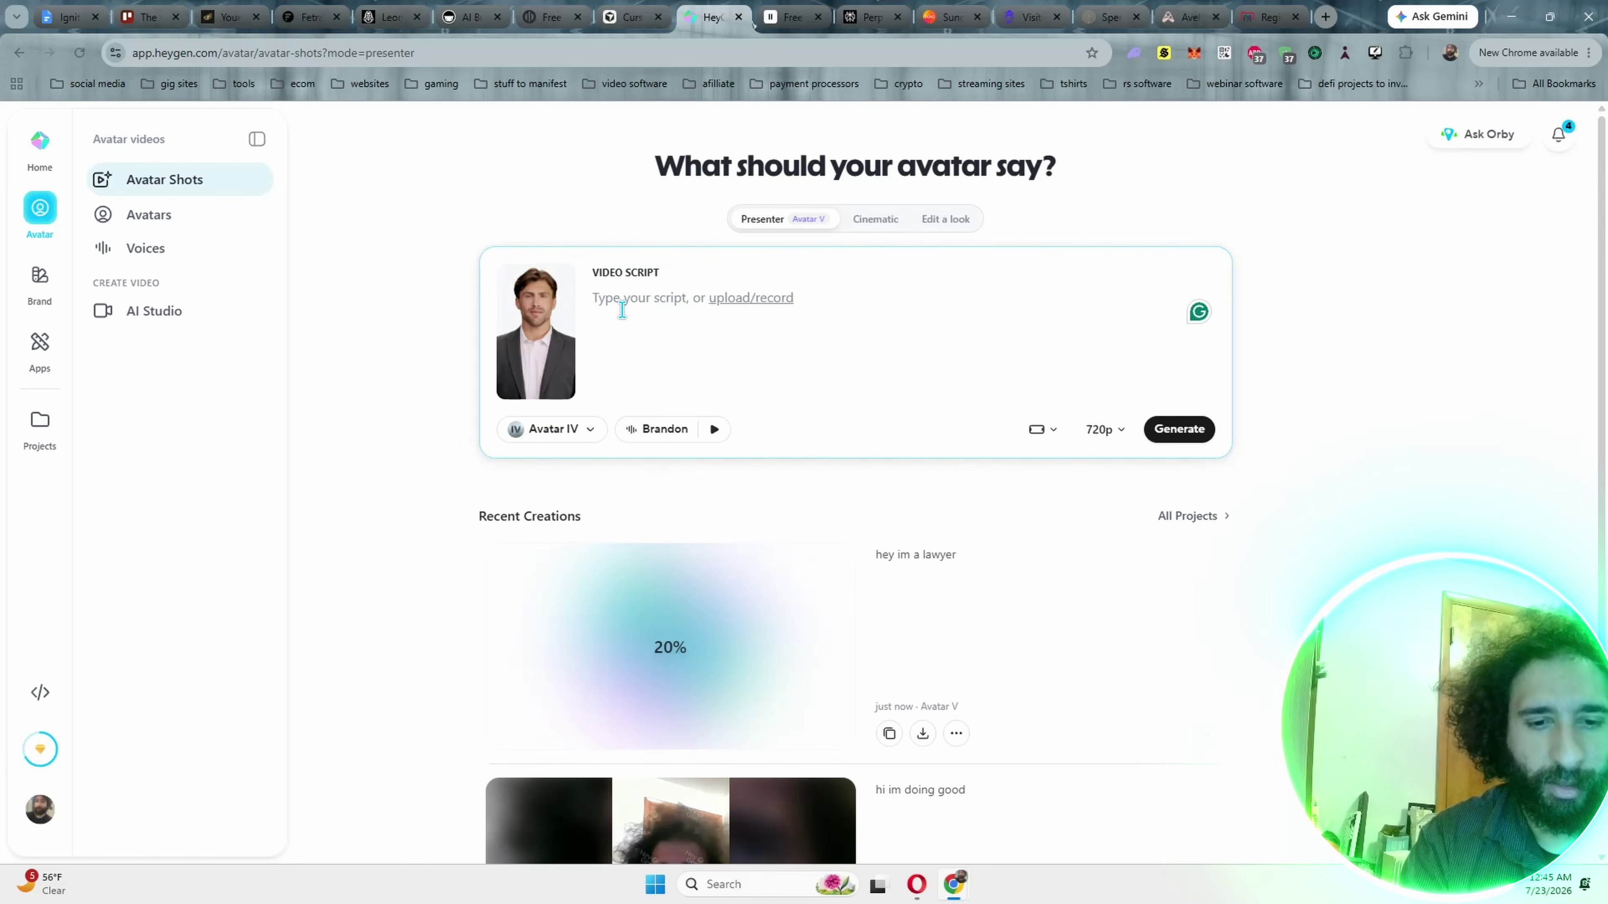
text(hey hows it goingin)
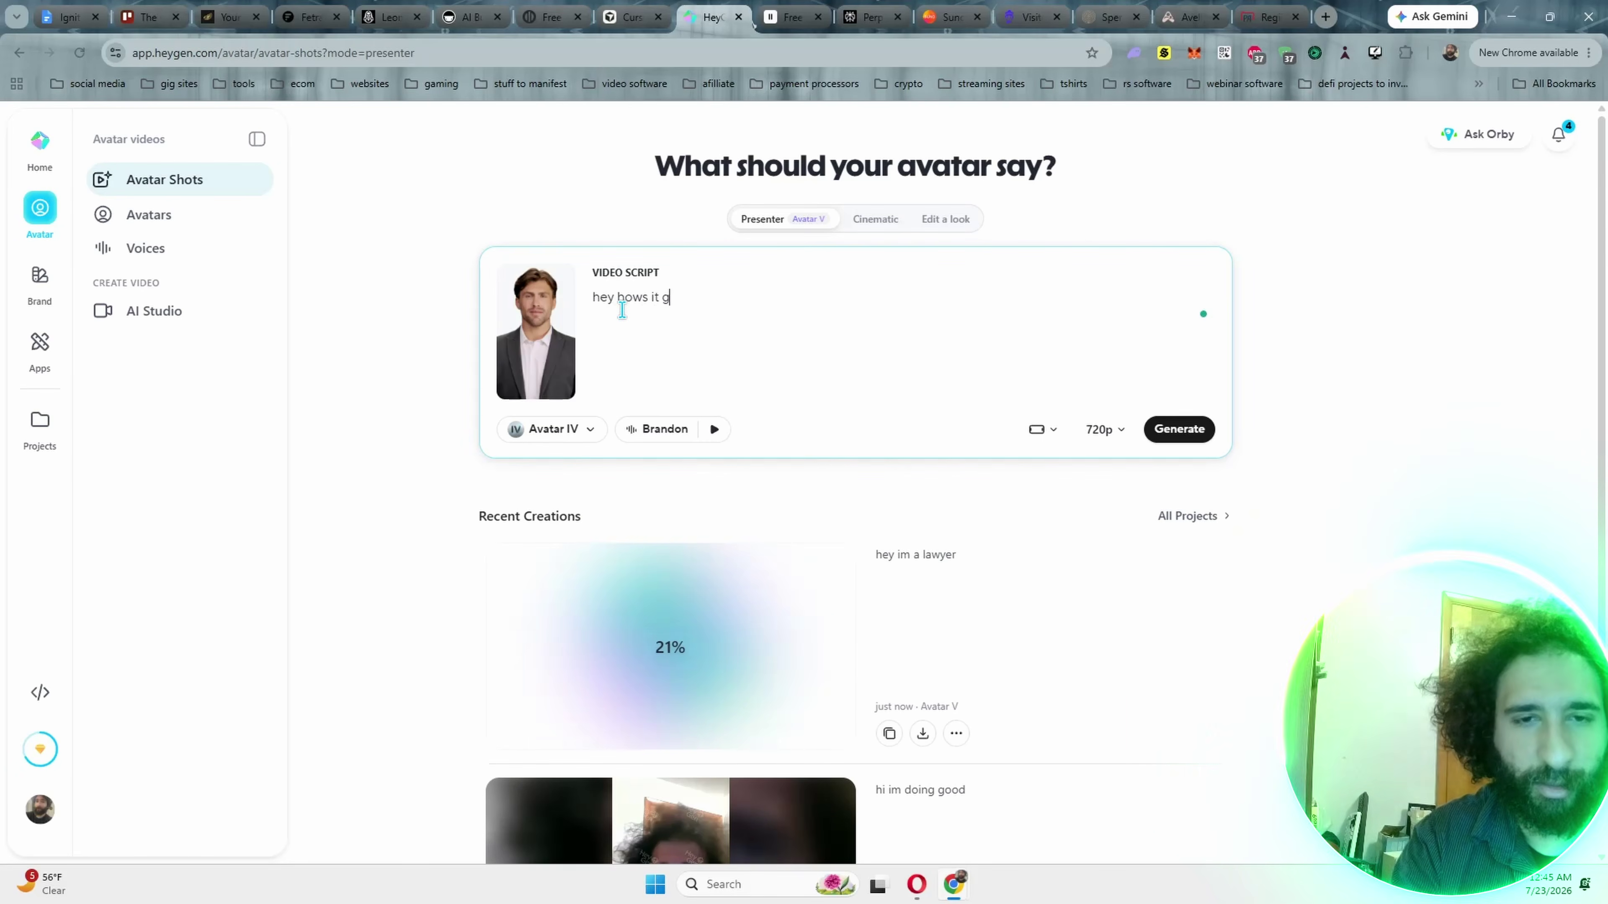
key(BackSpace)
key(BackSpace)
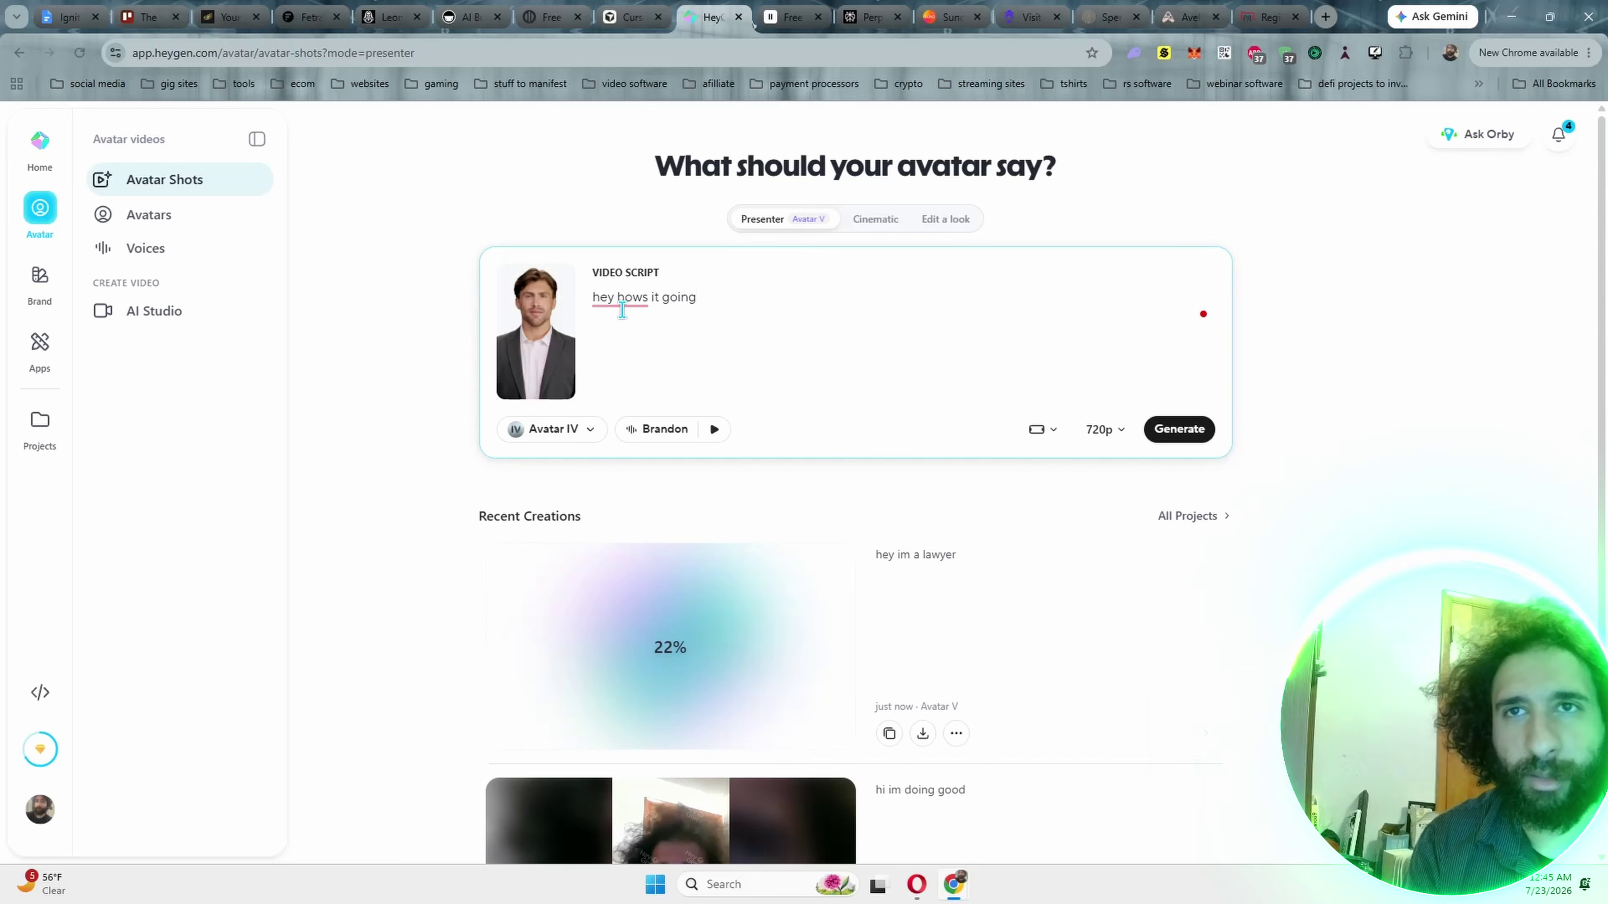
click(1190, 429)
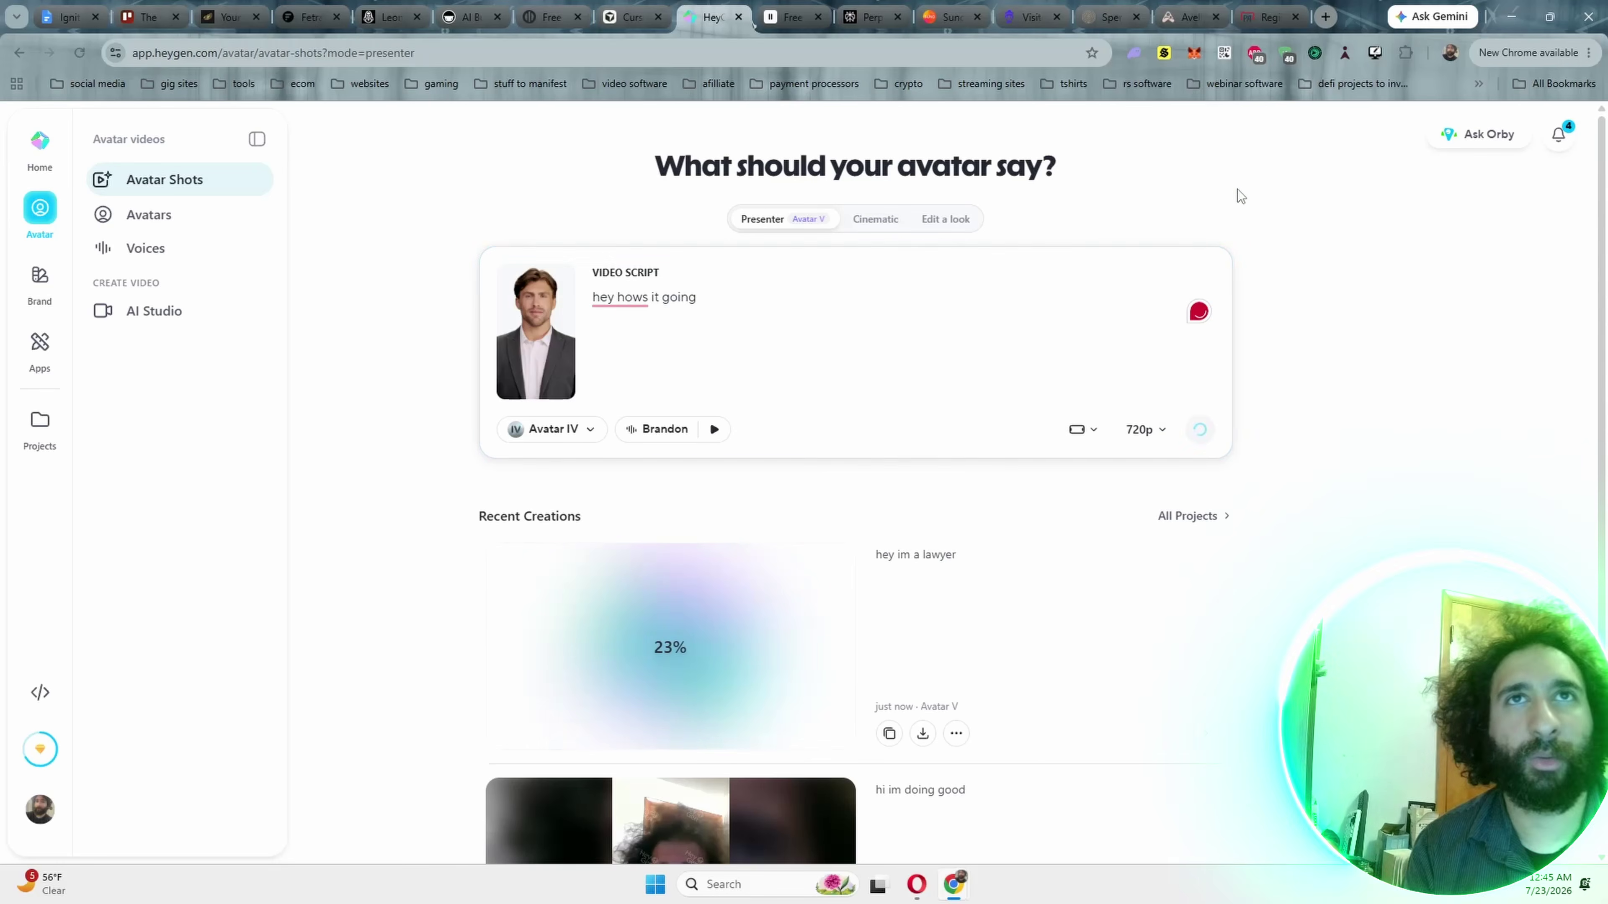